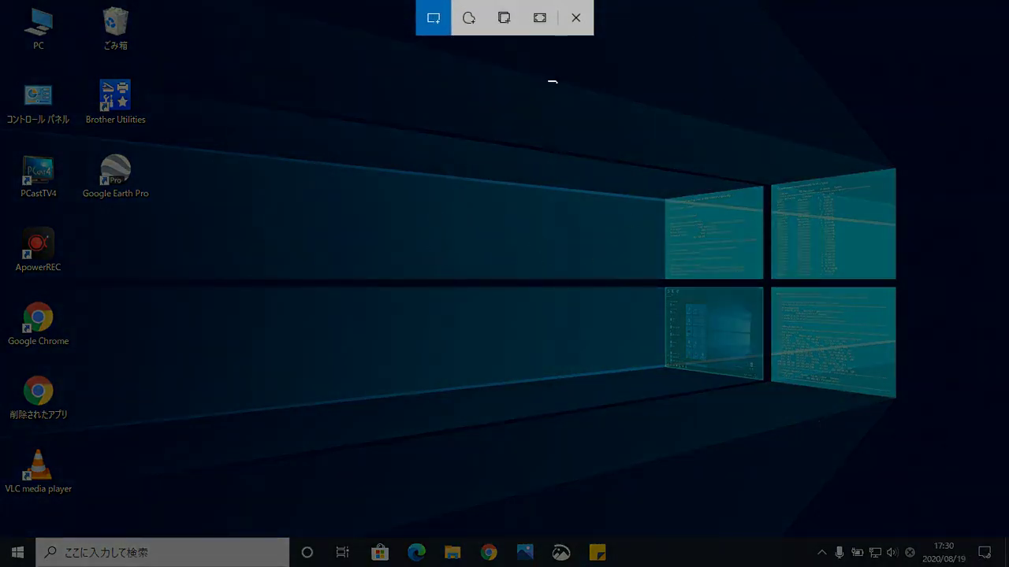
Step: Capture a rectangular snip of the desktop's window logo, dismiss the full-screen mode notification, and open the snip from its notification
{"action": "left_click_drag", "start_coordinate": [595, 131], "coordinate": [926, 462]}
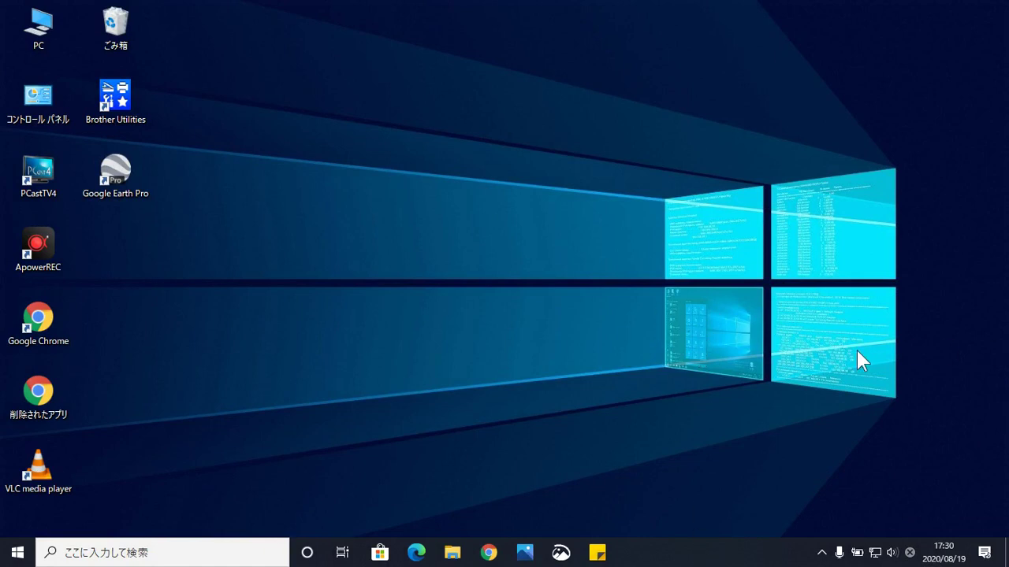
{"action": "left_click", "coordinate": [984, 552]}
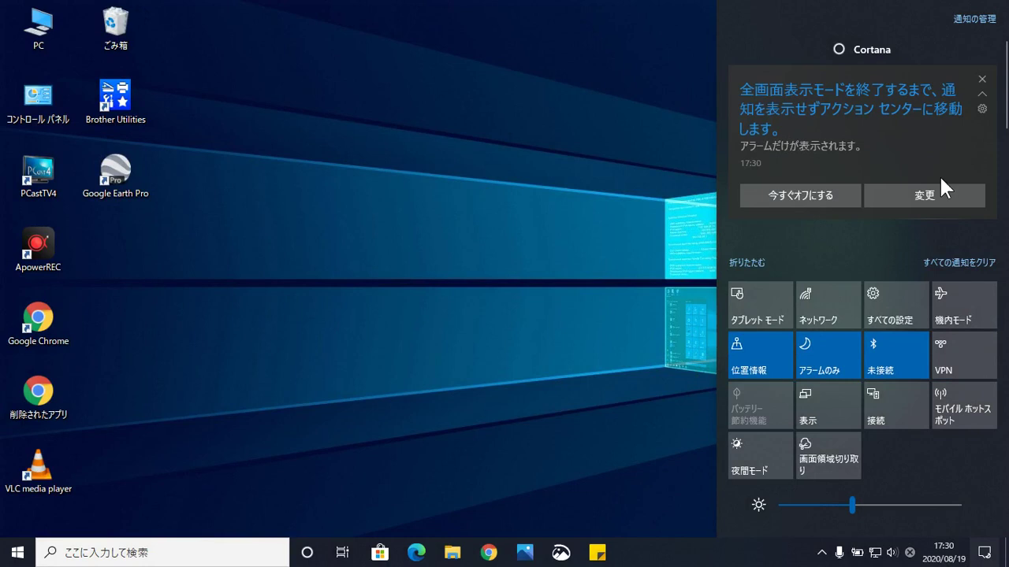
{"action": "left_click", "coordinate": [982, 79]}
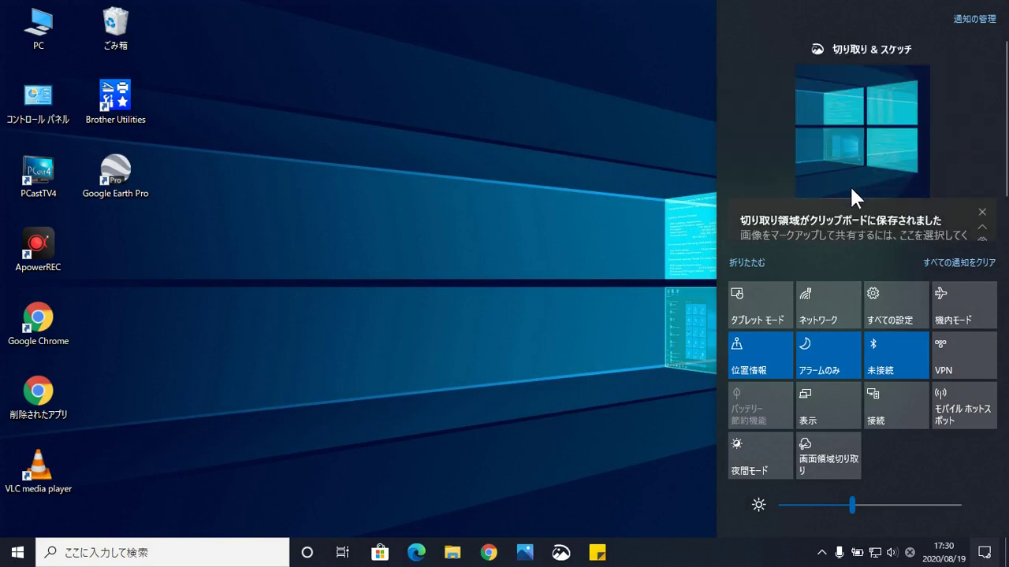
{"action": "left_click", "coordinate": [840, 215]}
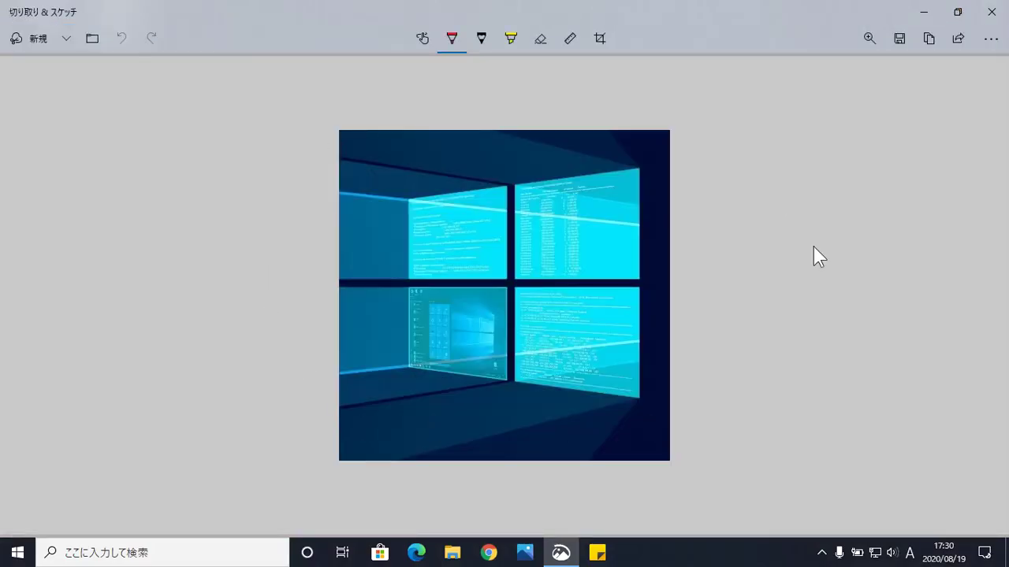
Step: Try to save the snip as a PNG in the ピクチャ folder, and close the 切り取り & スケッチ window
{"action": "left_click", "coordinate": [908, 38]}
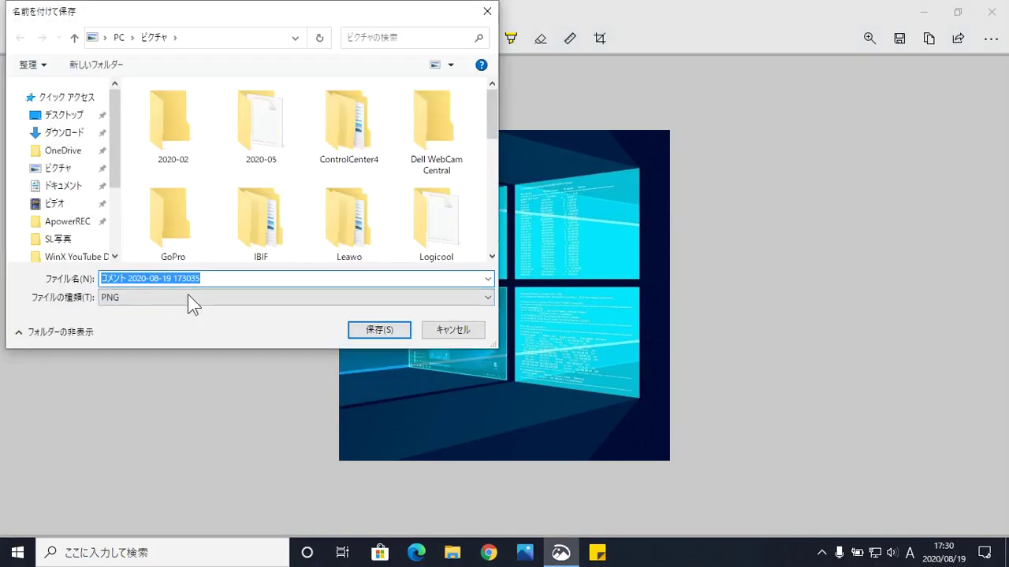
{"action": "left_click", "coordinate": [385, 334]}
{"action": "left_click", "coordinate": [487, 11]}
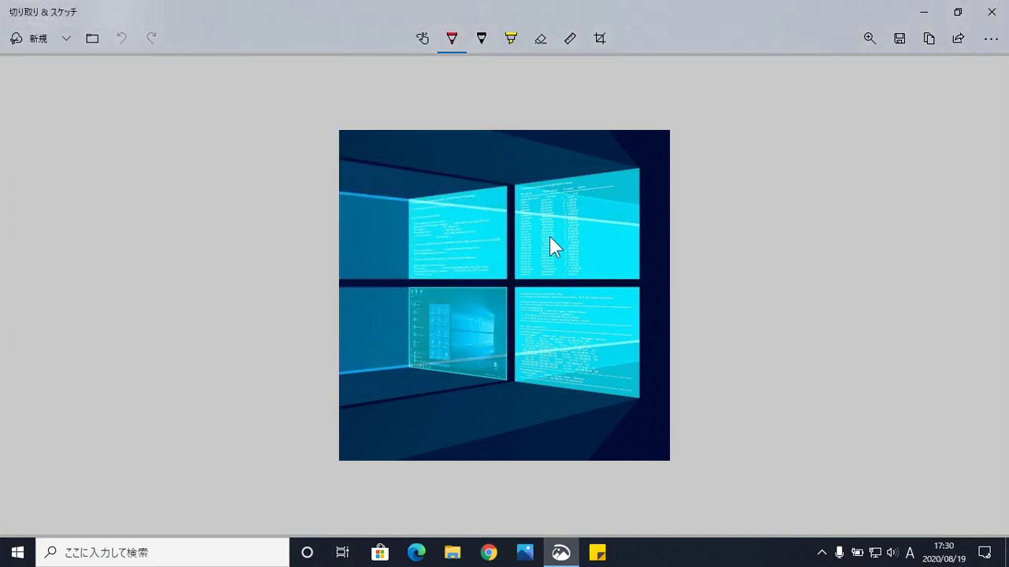
{"action": "left_click", "coordinate": [997, 15]}
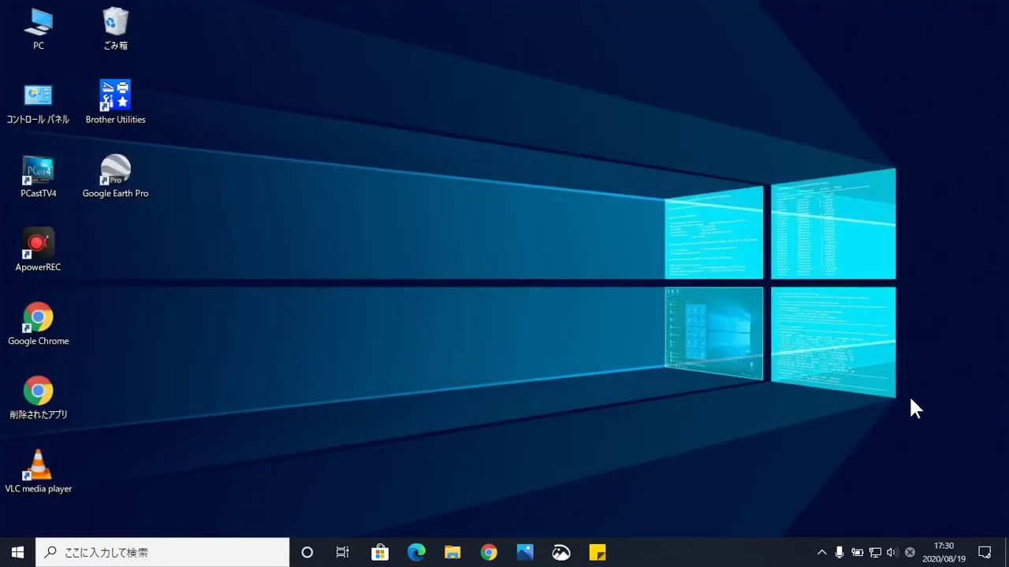
Step: Capture a wider rectangular snip of the window logo and its light beams, and dismiss the snip's notification
{"action": "left_click", "coordinate": [984, 553]}
{"action": "left_click", "coordinate": [821, 461]}
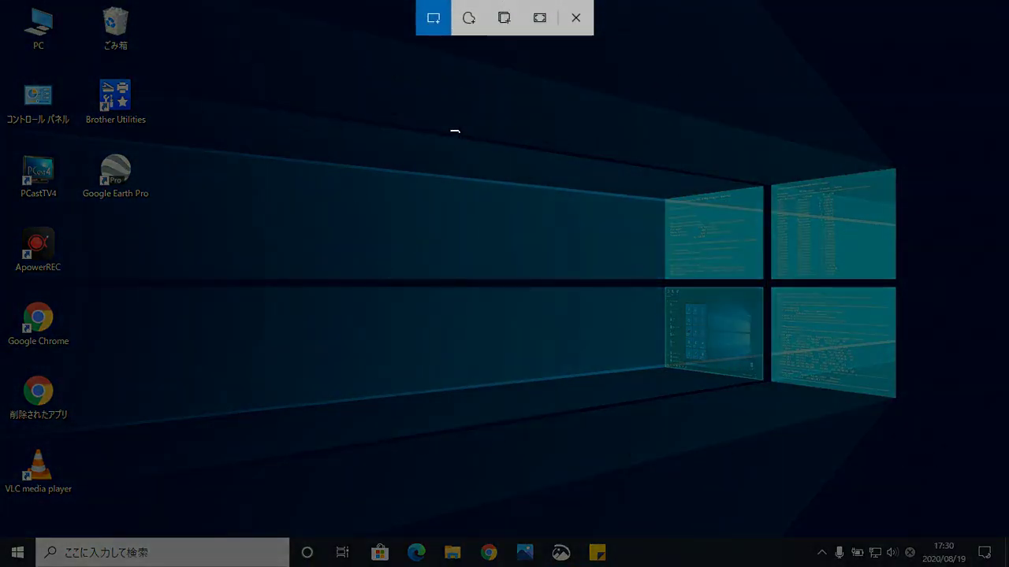
{"action": "left_click_drag", "start_coordinate": [446, 117], "coordinate": [936, 463]}
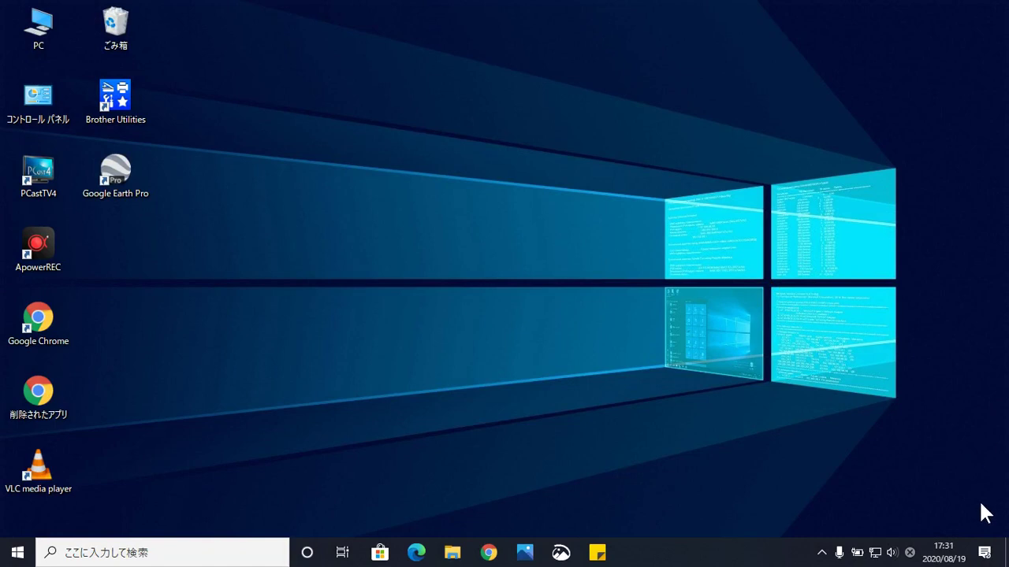
{"action": "left_click", "coordinate": [985, 553]}
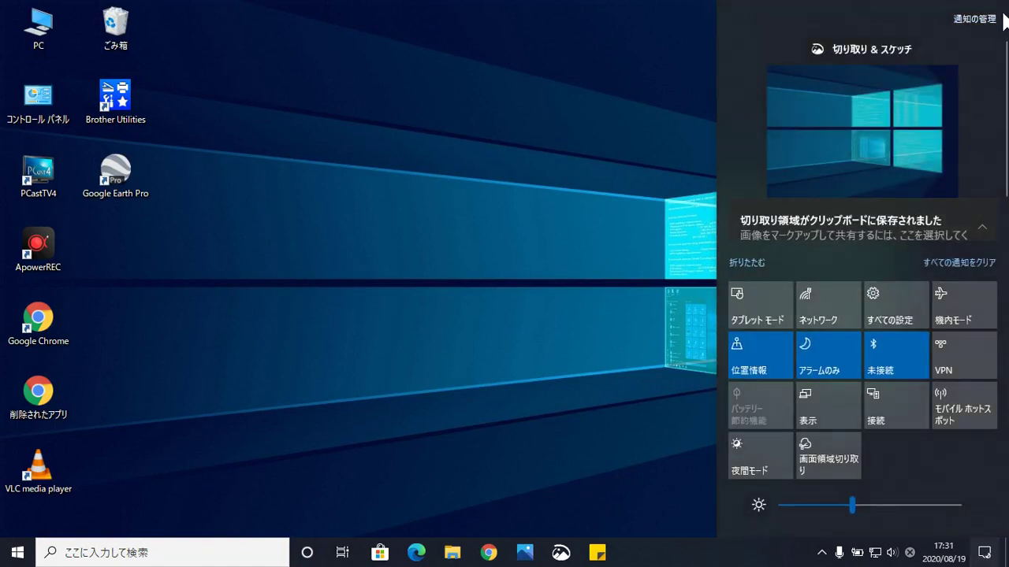
{"action": "left_click", "coordinate": [981, 212]}
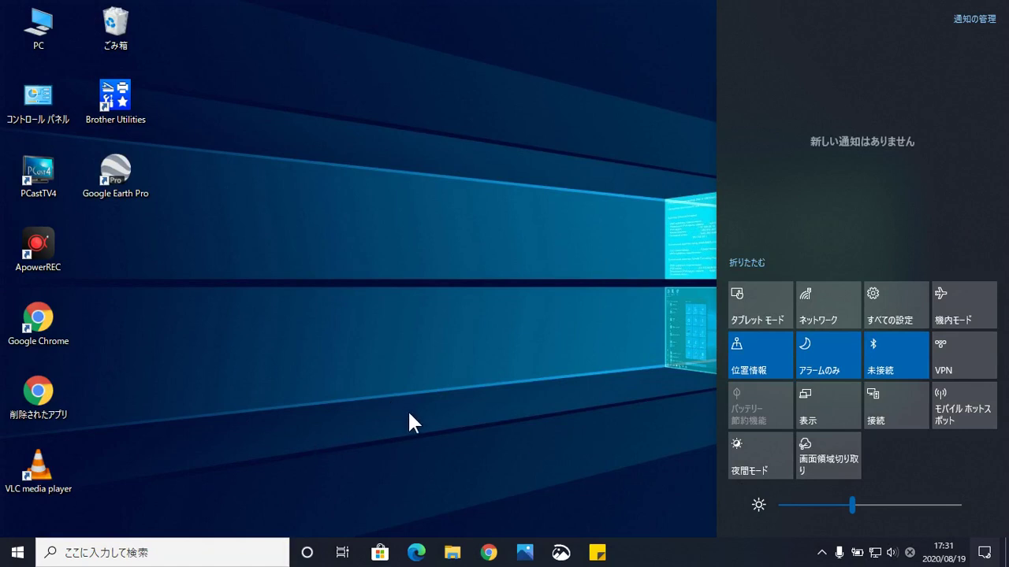
Step: Go to the notification management settings and open the sender-specific settings for 切り取り & スケッチ
{"action": "left_click", "coordinate": [982, 22]}
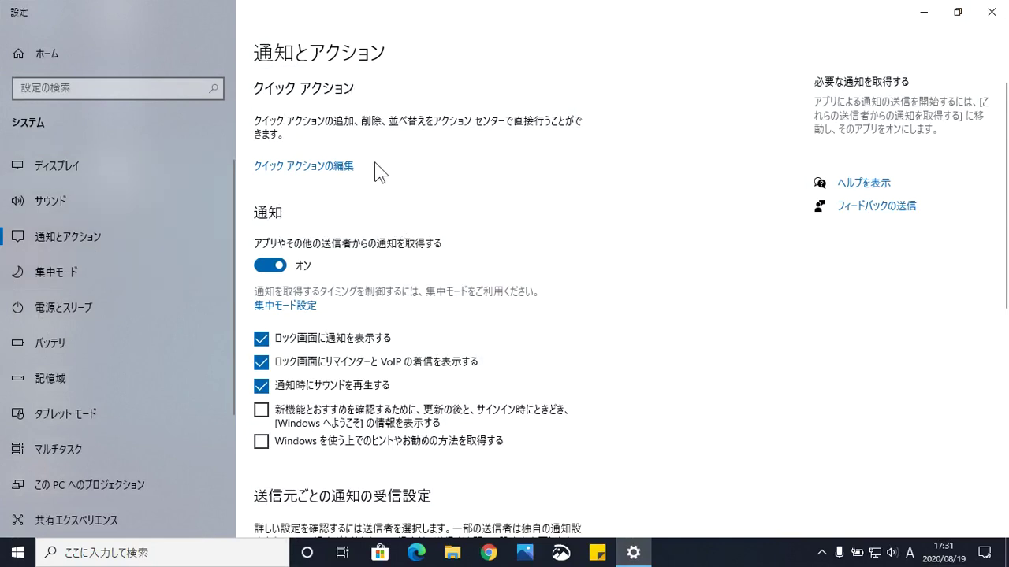
{"action": "scroll", "coordinate": [703, 207], "scroll_direction": "down", "scroll_amount": 2}
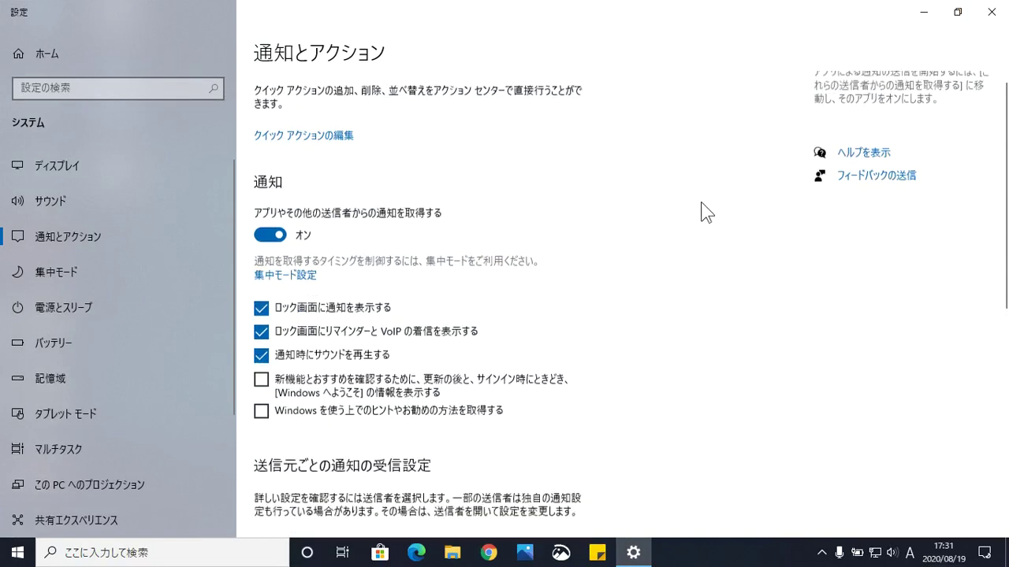
{"action": "scroll", "coordinate": [702, 213], "scroll_direction": "up", "scroll_amount": 2}
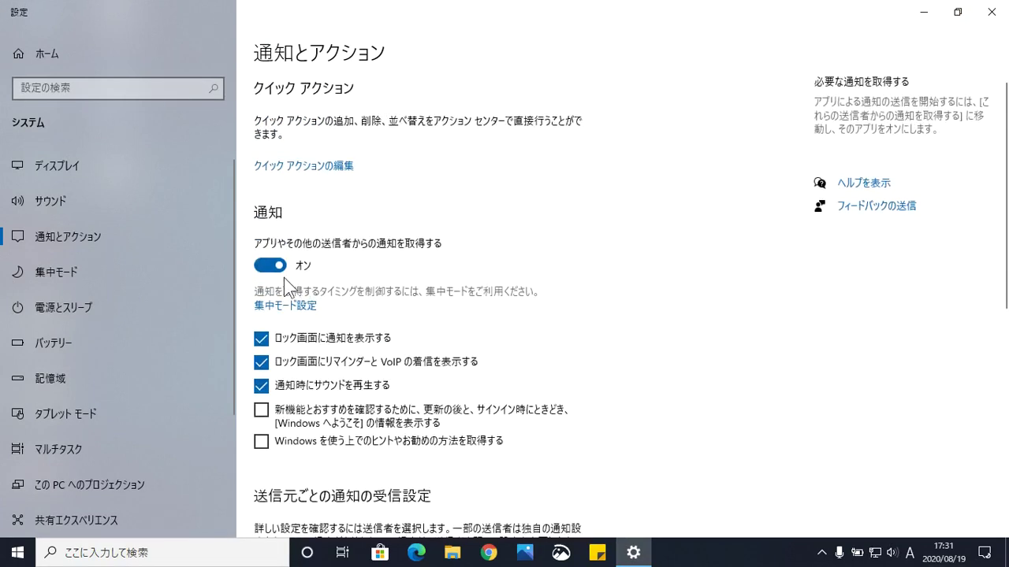
{"action": "scroll", "coordinate": [536, 274], "scroll_direction": "down", "scroll_amount": 3}
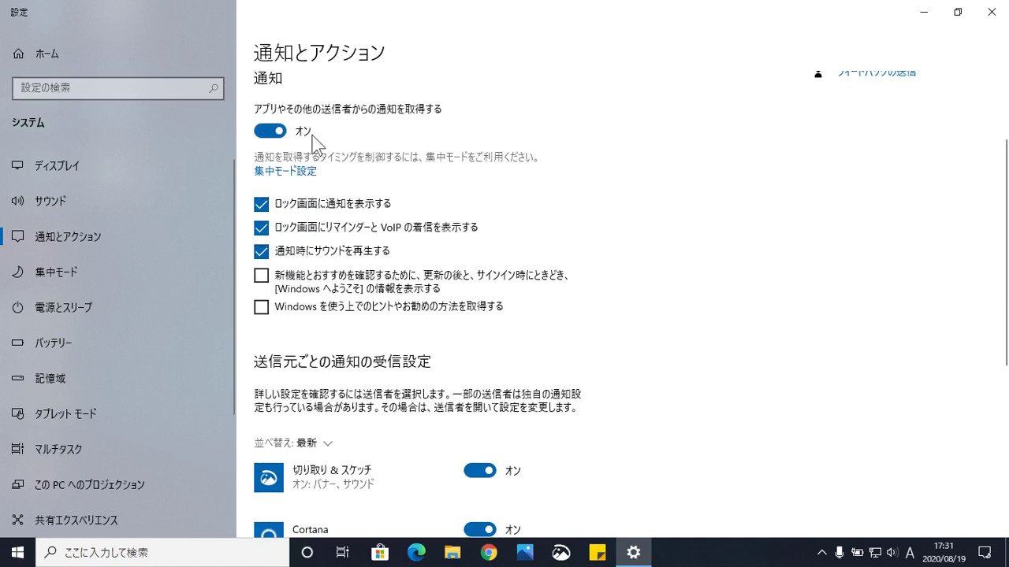
{"action": "scroll", "coordinate": [644, 256], "scroll_direction": "down", "scroll_amount": 2}
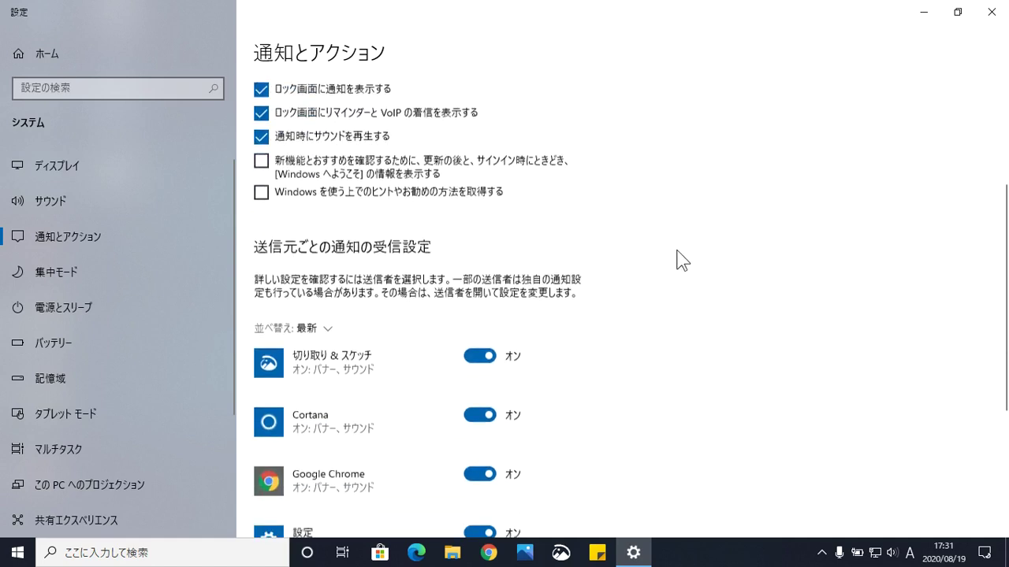
{"action": "scroll", "coordinate": [682, 261], "scroll_direction": "down", "scroll_amount": 2}
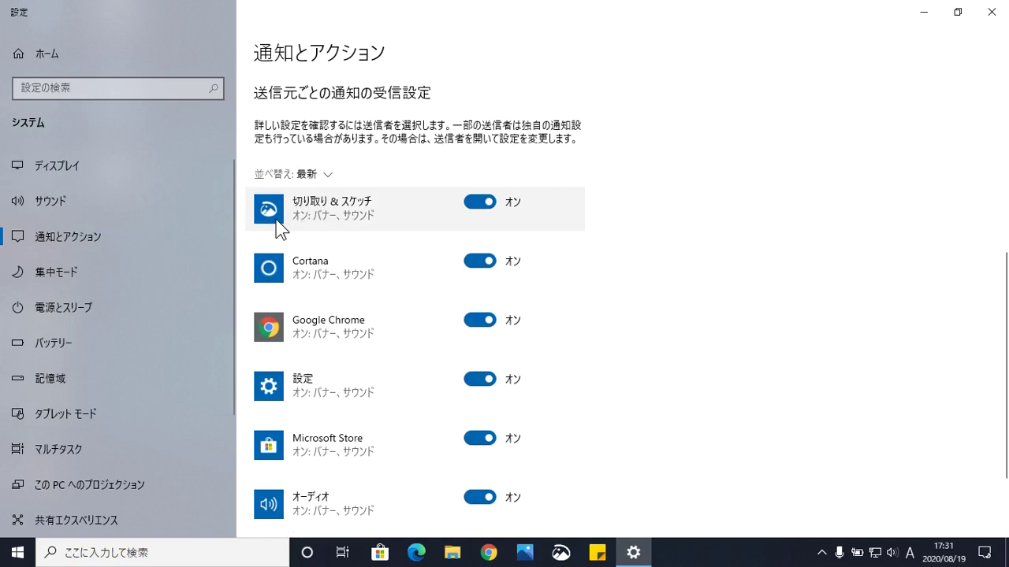
{"action": "left_click", "coordinate": [982, 553]}
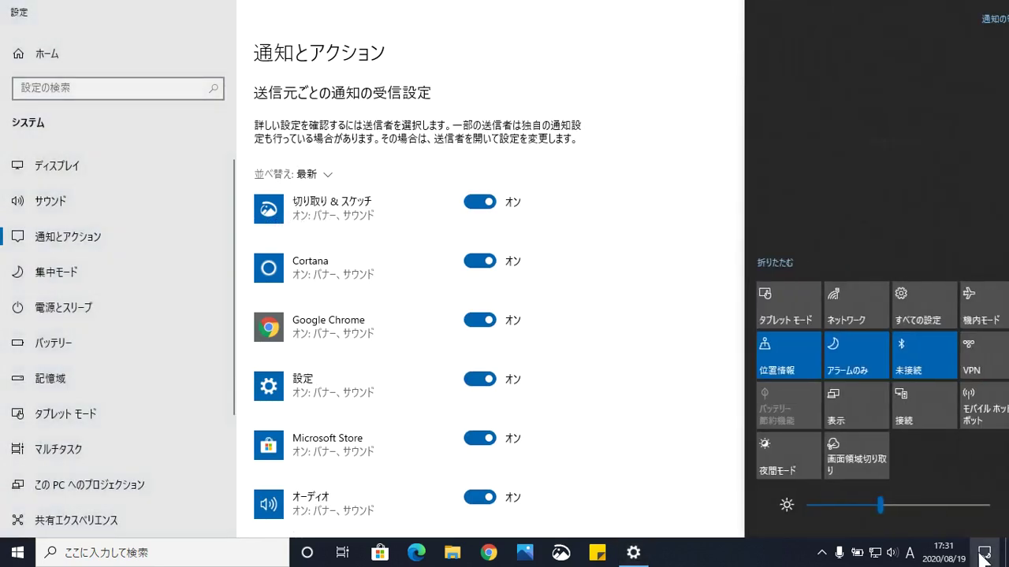
{"action": "left_click", "coordinate": [621, 391]}
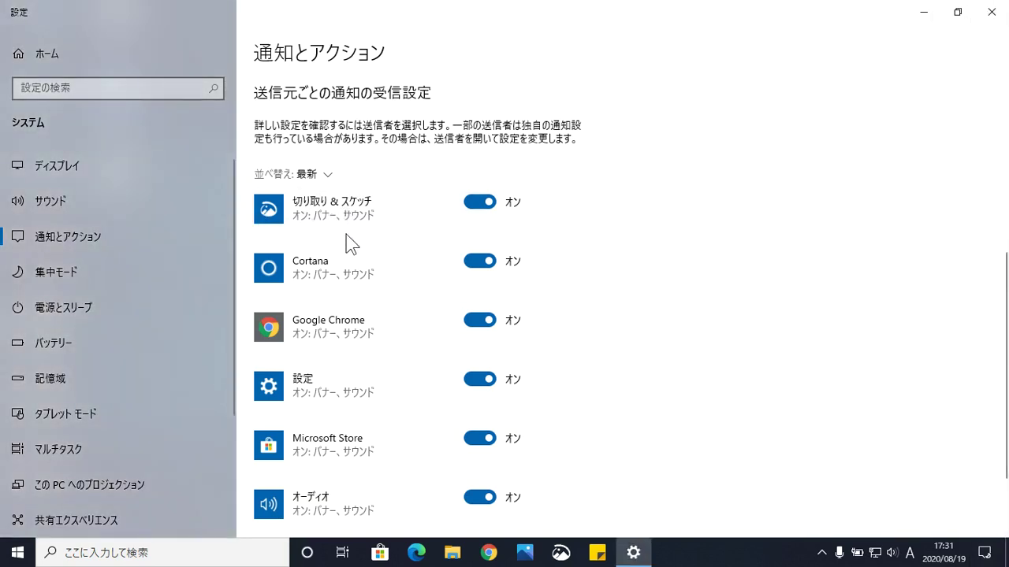
{"action": "left_click", "coordinate": [344, 213]}
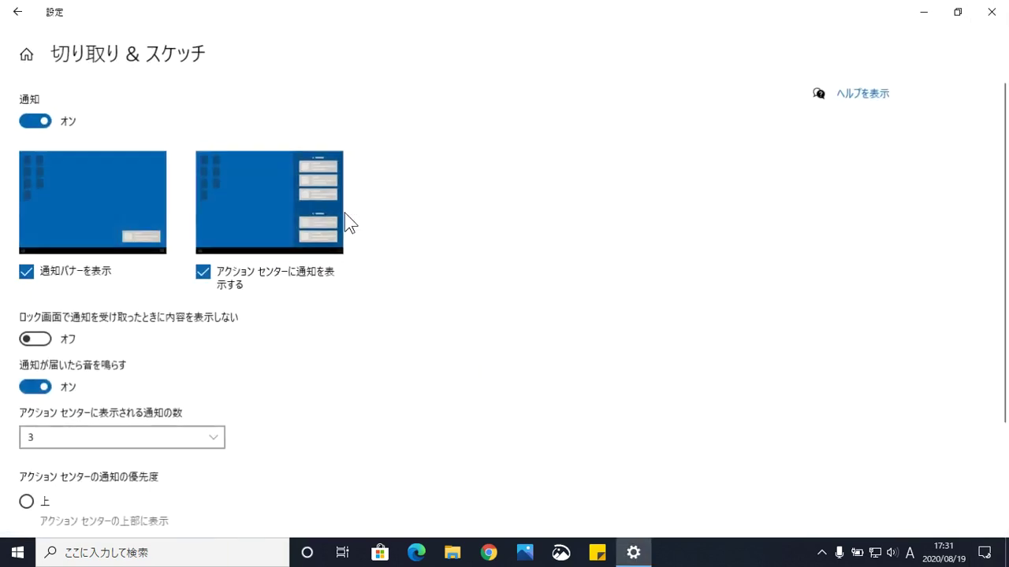
Step: Turn notifications for 切り取り & スケッチ off and back on
{"action": "left_click", "coordinate": [38, 122]}
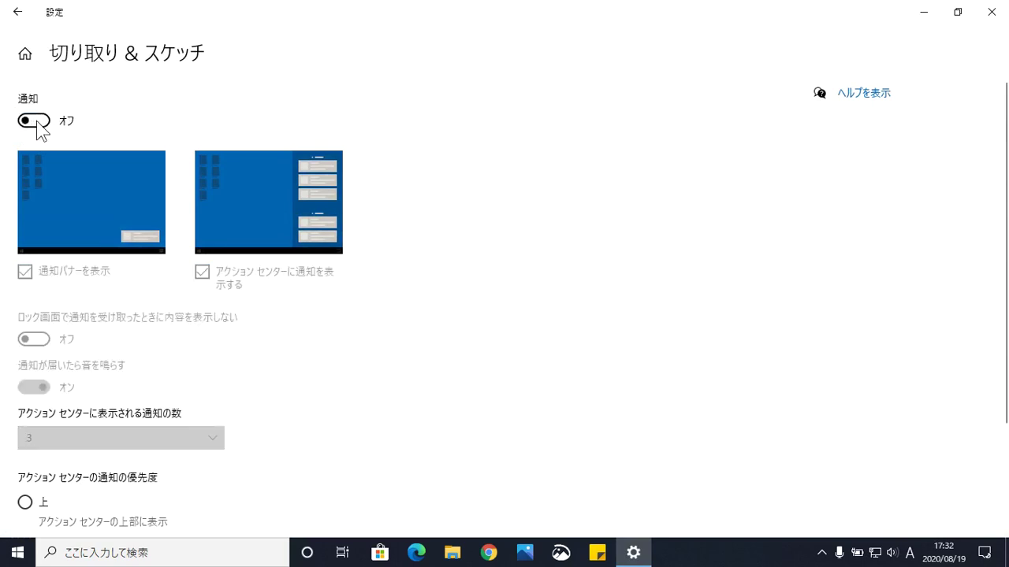
{"action": "left_click", "coordinate": [41, 123]}
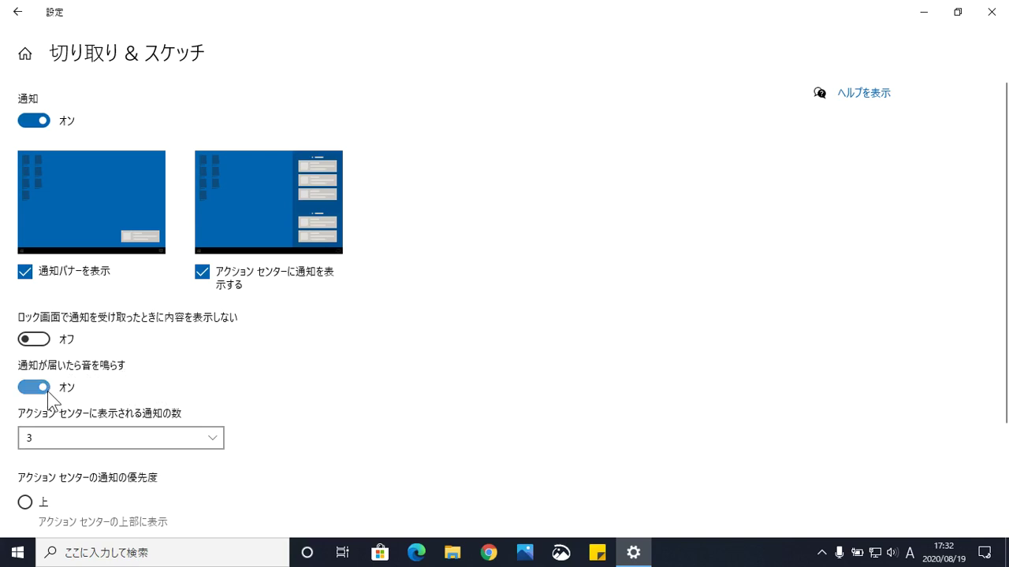
Step: Examine the banner, sound, Action Center count and priority options for 切り取り & スケッチ, keeping the count at 3, and close Settings
{"action": "scroll", "coordinate": [325, 369], "scroll_direction": "down", "scroll_amount": 3}
{"action": "scroll", "coordinate": [296, 367], "scroll_direction": "up", "scroll_amount": 3}
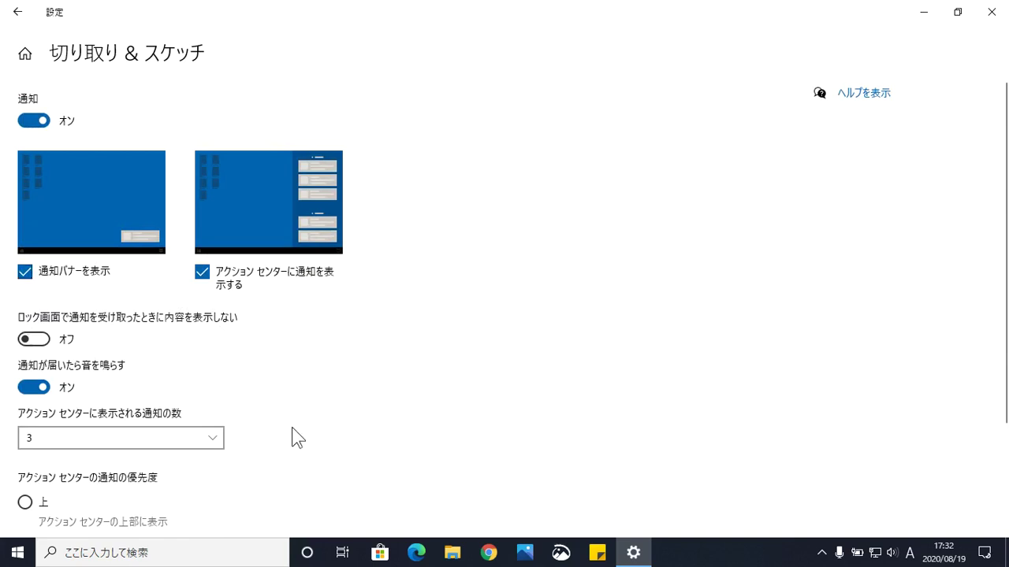
{"action": "scroll", "coordinate": [291, 433], "scroll_direction": "down", "scroll_amount": 3}
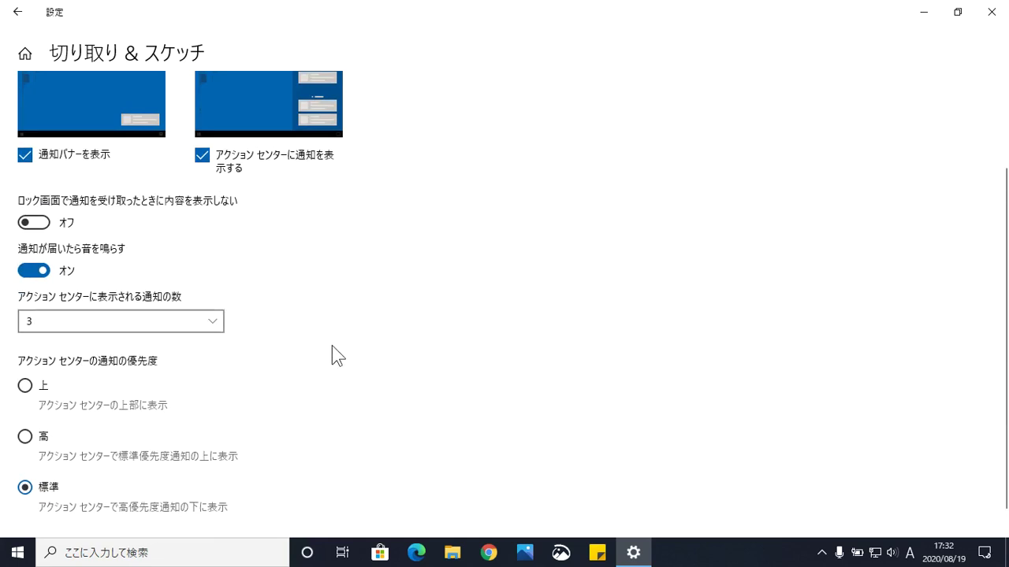
{"action": "scroll", "coordinate": [332, 358], "scroll_direction": "up", "scroll_amount": 3}
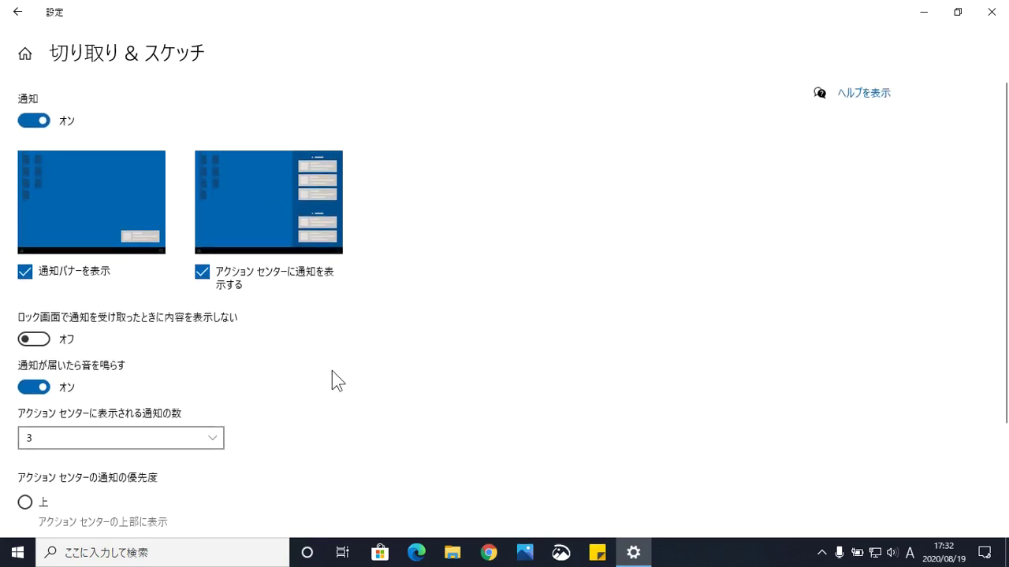
{"action": "left_click", "coordinate": [212, 438]}
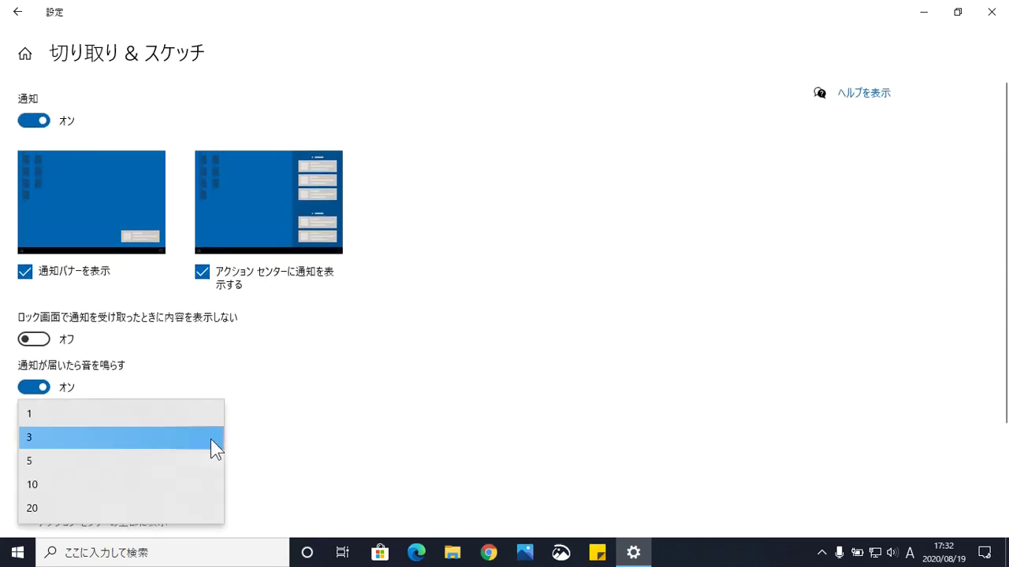
{"action": "left_click", "coordinate": [114, 438]}
{"action": "scroll", "coordinate": [374, 394], "scroll_direction": "down", "scroll_amount": 3}
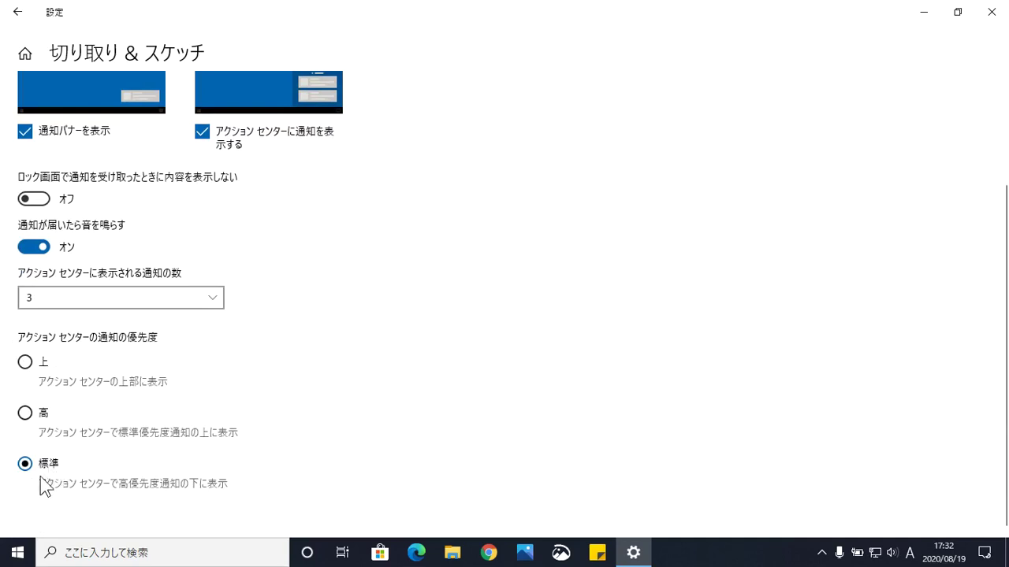
{"action": "scroll", "coordinate": [446, 399], "scroll_direction": "up", "scroll_amount": 3}
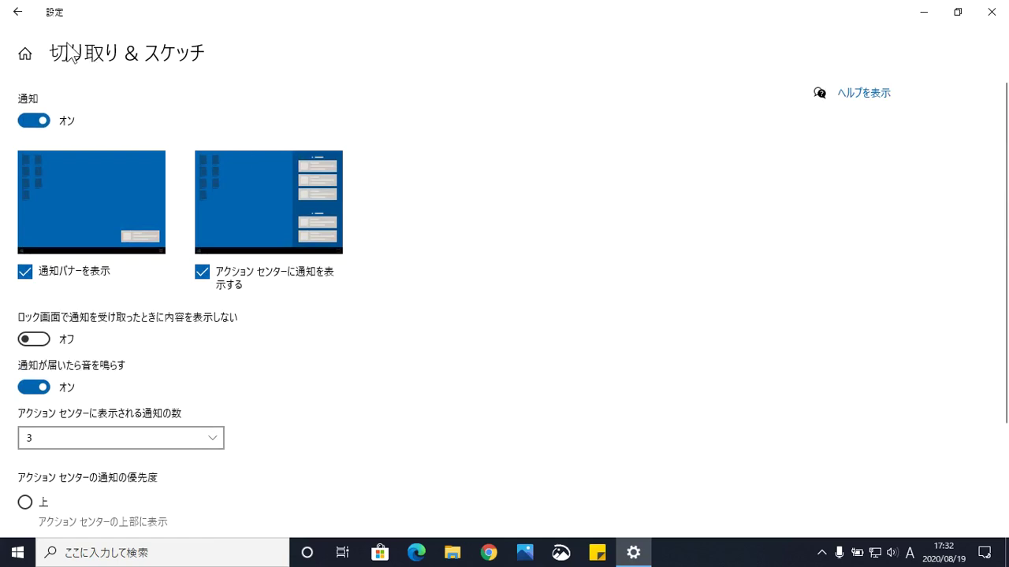
{"action": "left_click", "coordinate": [16, 11]}
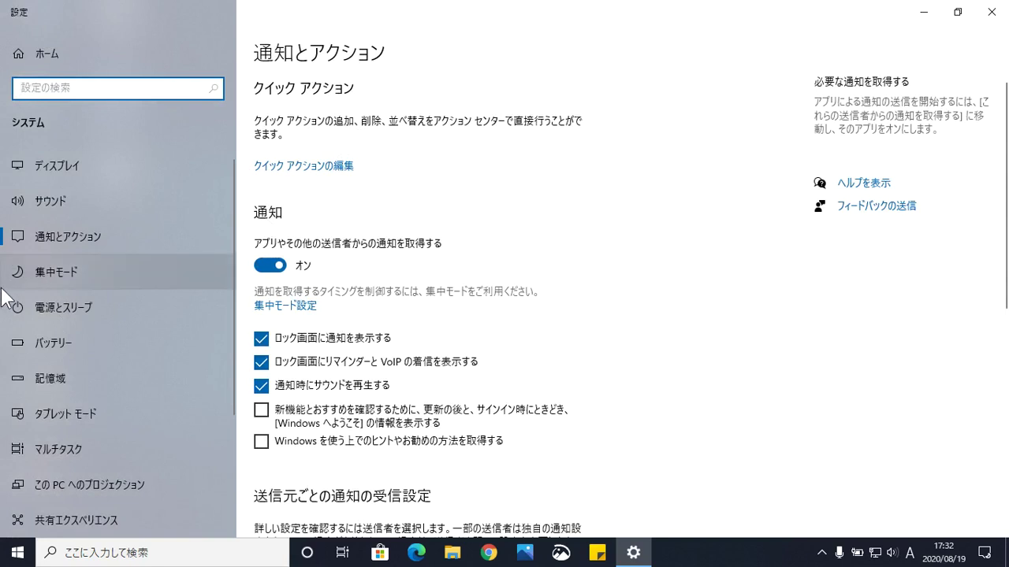
{"action": "left_click", "coordinate": [991, 12]}
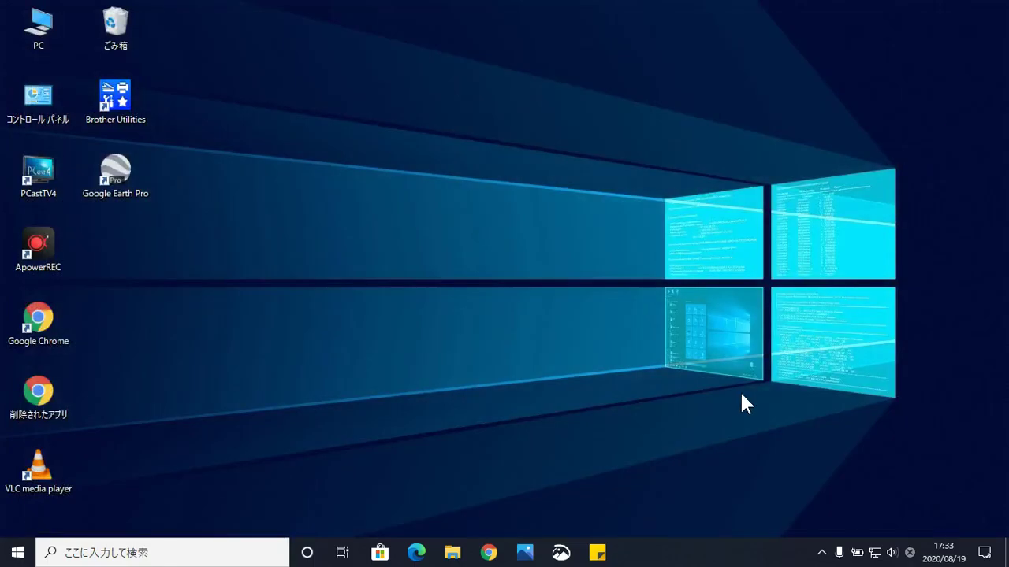
Step: Capture a rectangular snip spanning the light beams and the whole window logo, and open it from its notification for markup
{"action": "left_click", "coordinate": [984, 553]}
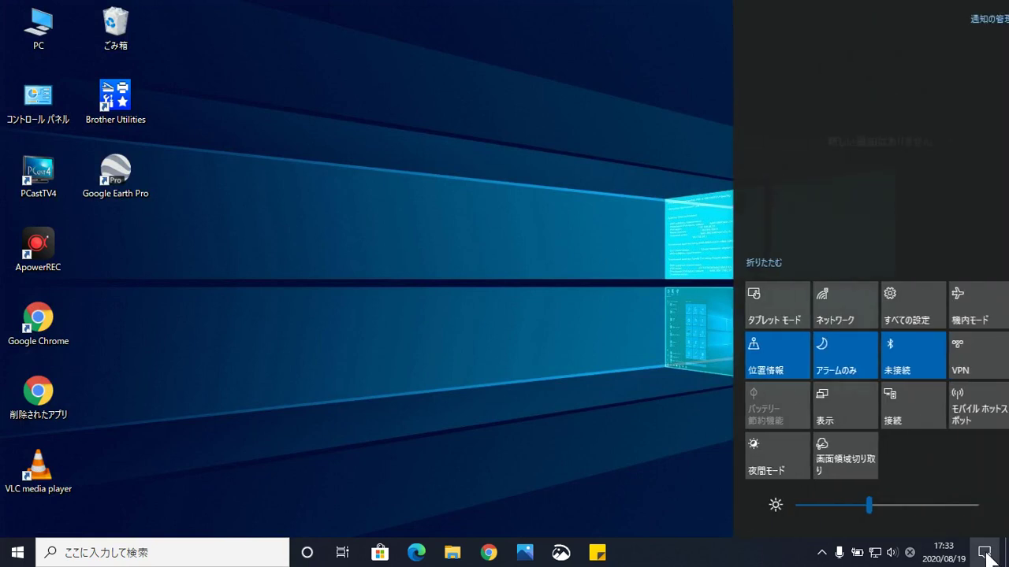
{"action": "left_click", "coordinate": [817, 456]}
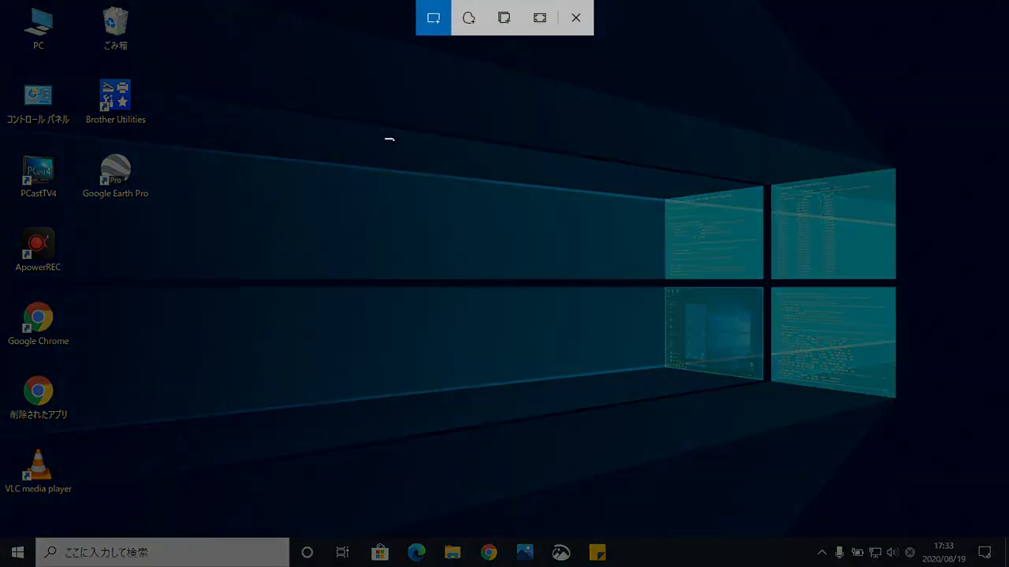
{"action": "left_click_drag", "start_coordinate": [382, 128], "coordinate": [963, 449]}
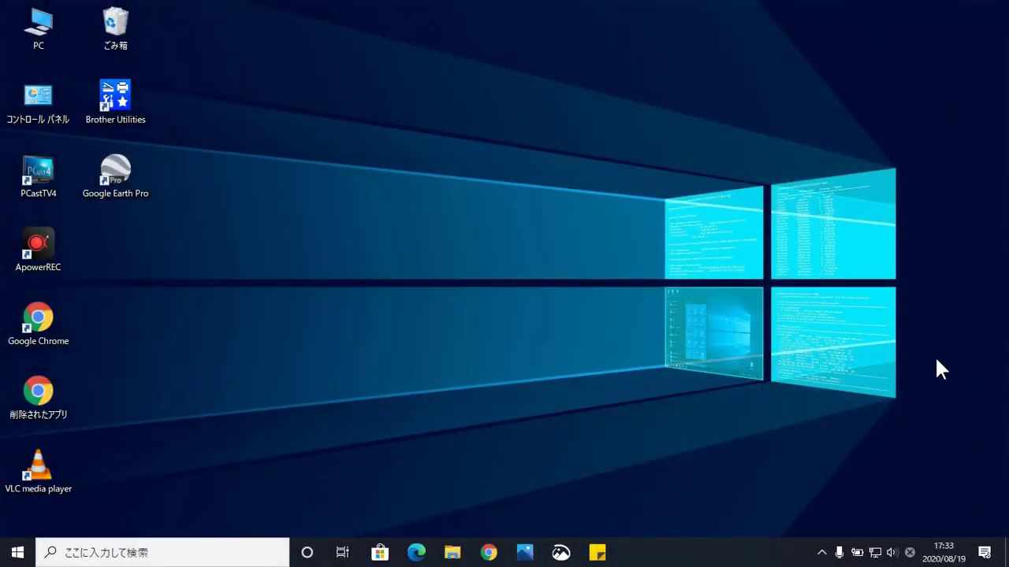
{"action": "left_click", "coordinate": [984, 552]}
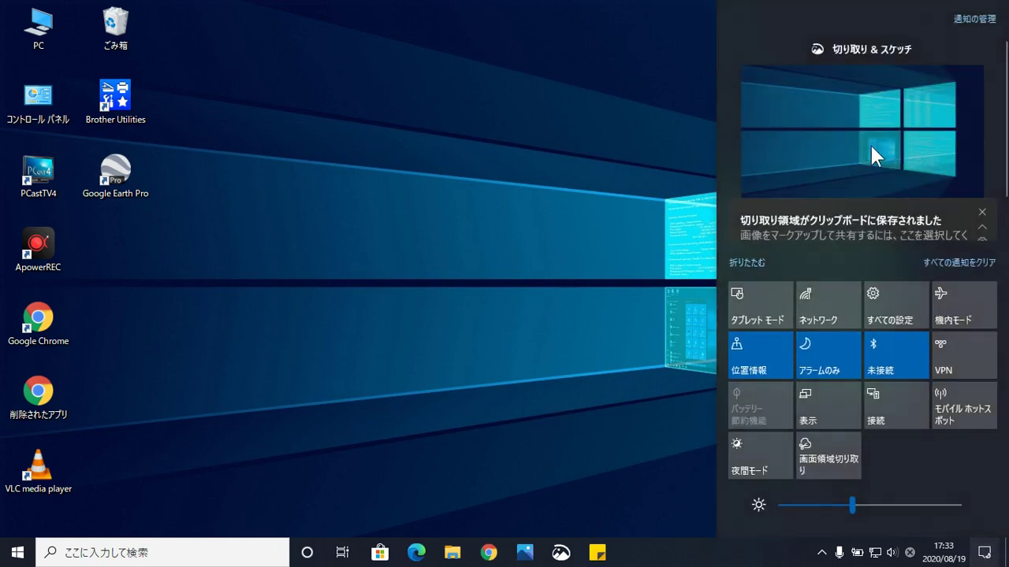
{"action": "left_click", "coordinate": [855, 213]}
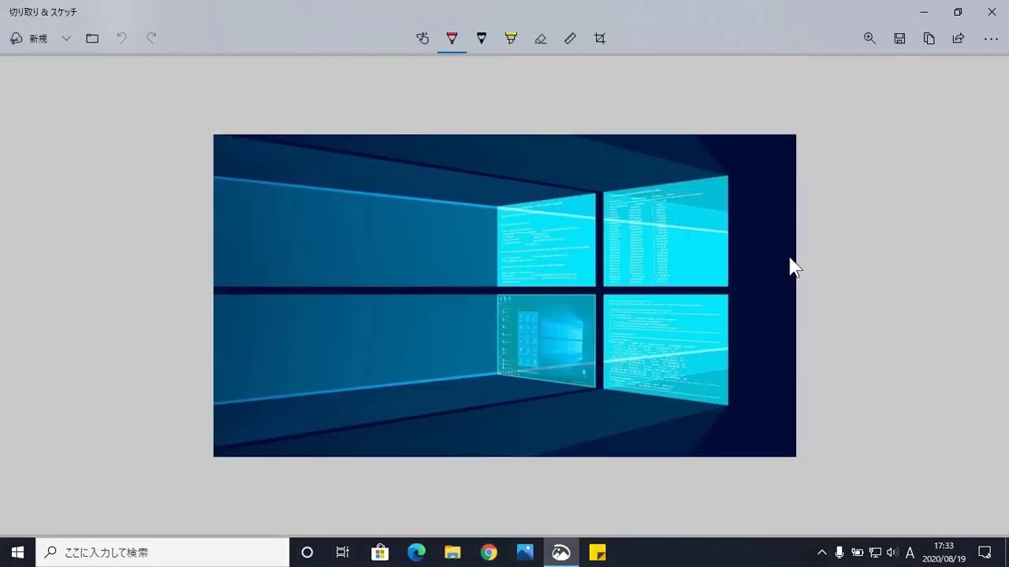
Step: Open the save dialog for the window-logo snip, dismiss it without saving, and close 切り取り & スケッチ
{"action": "left_click", "coordinate": [899, 39]}
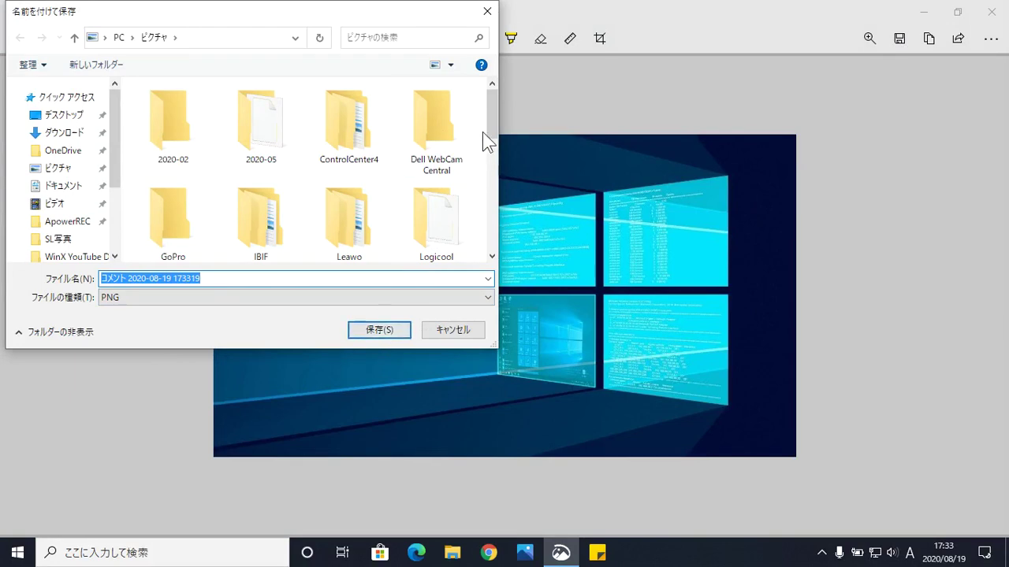
{"action": "left_click", "coordinate": [487, 11]}
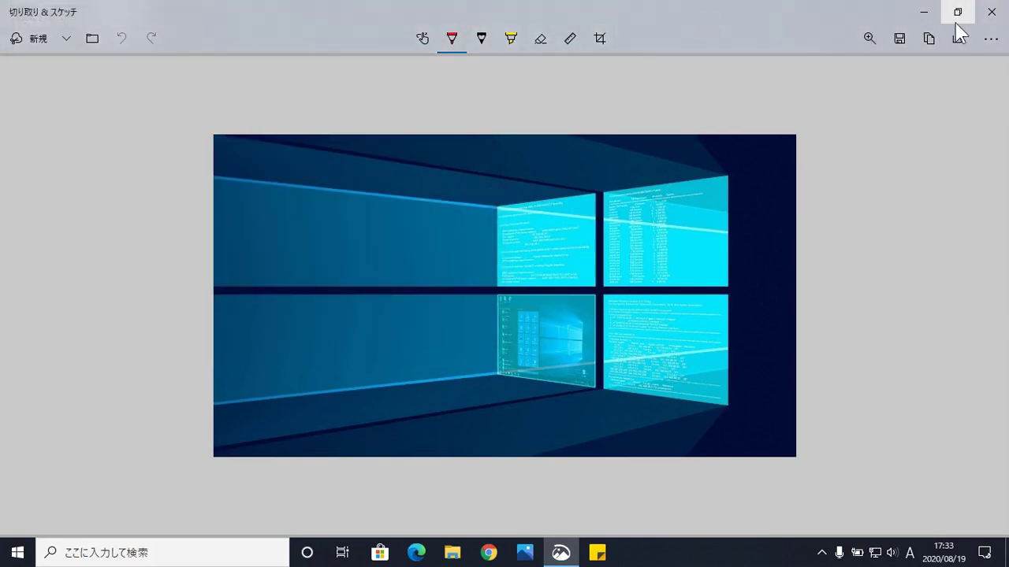
{"action": "left_click", "coordinate": [991, 12]}
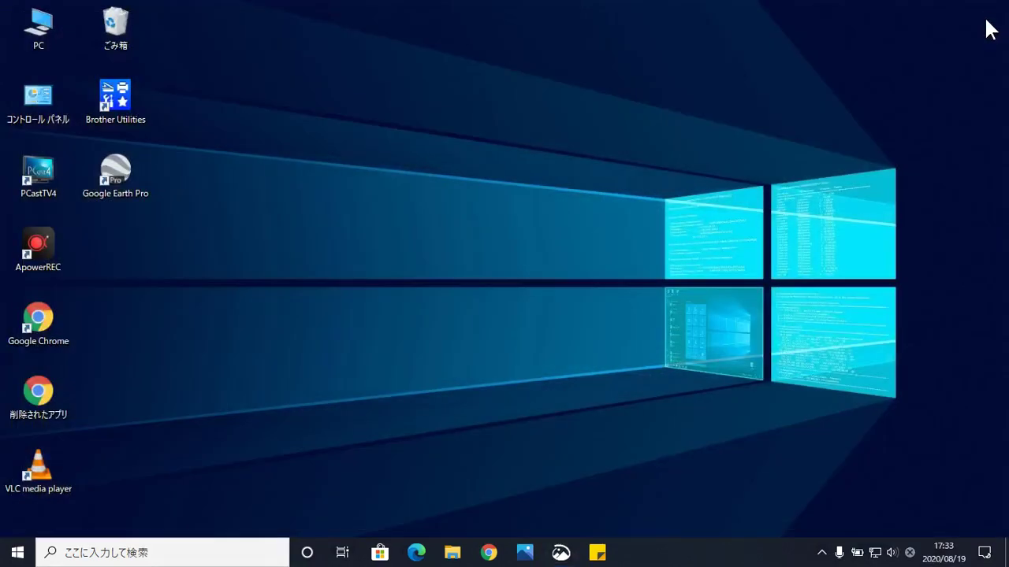
Step: Open the Windows system settings and go to the notifications and actions page (通知とアクション)
{"action": "left_click", "coordinate": [985, 552]}
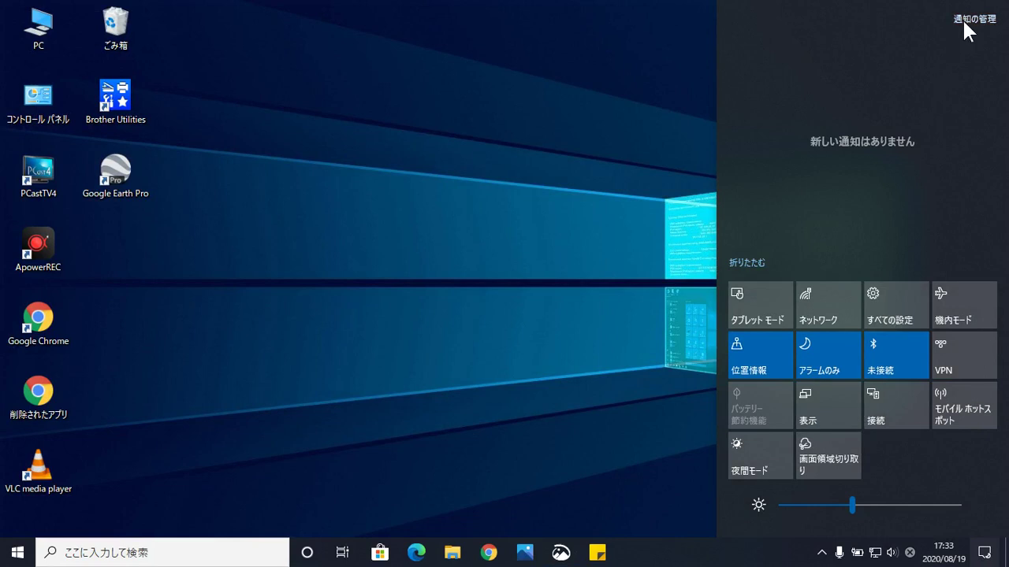
{"action": "left_click", "coordinate": [592, 175]}
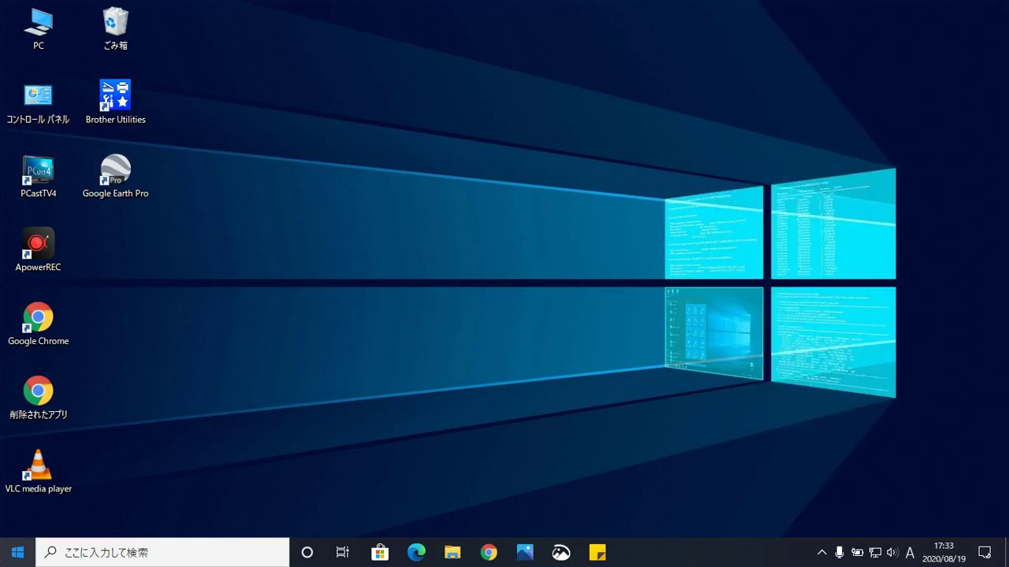
{"action": "left_click", "coordinate": [18, 553]}
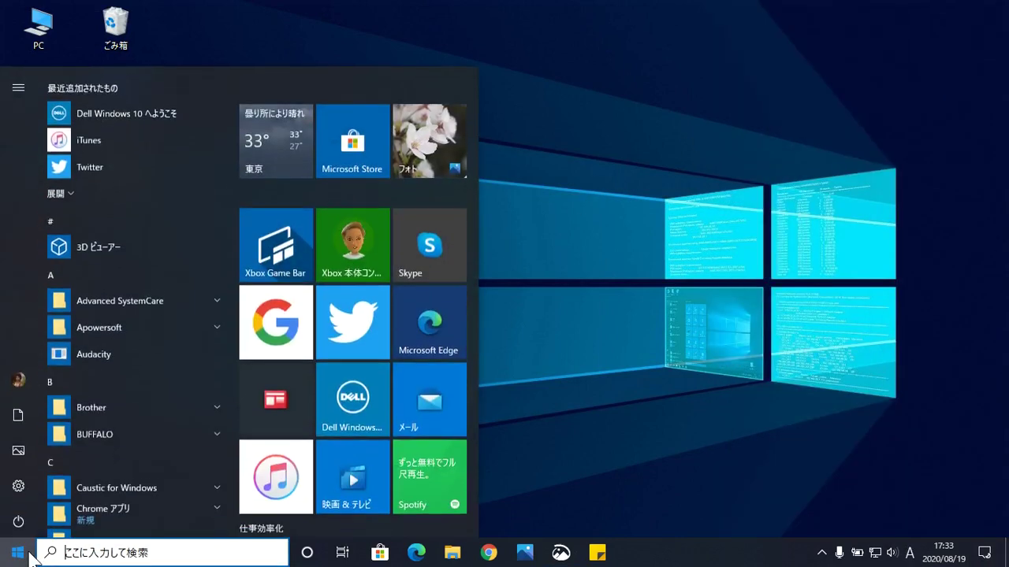
{"action": "left_click", "coordinate": [18, 482]}
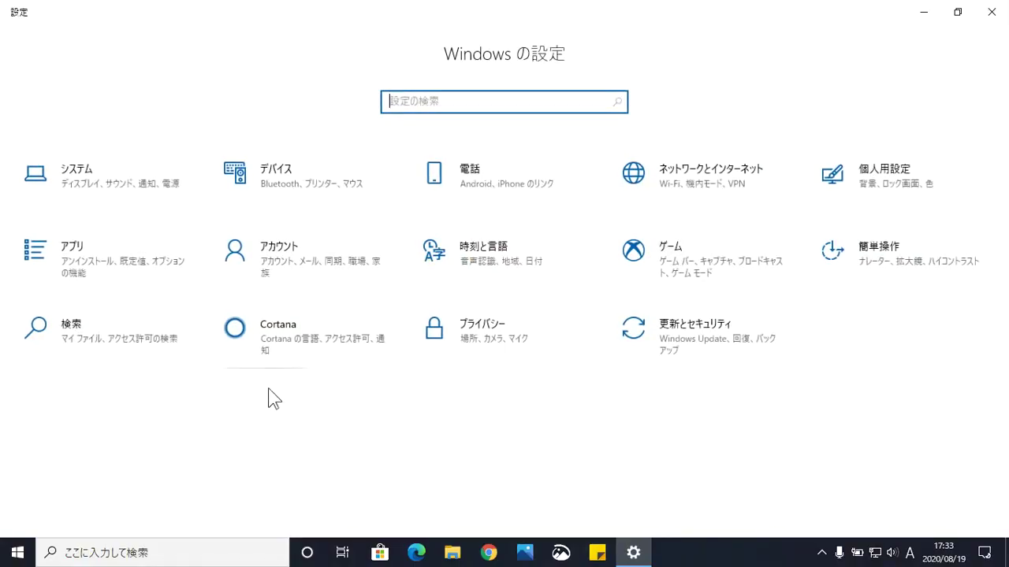
{"action": "left_click", "coordinate": [83, 178]}
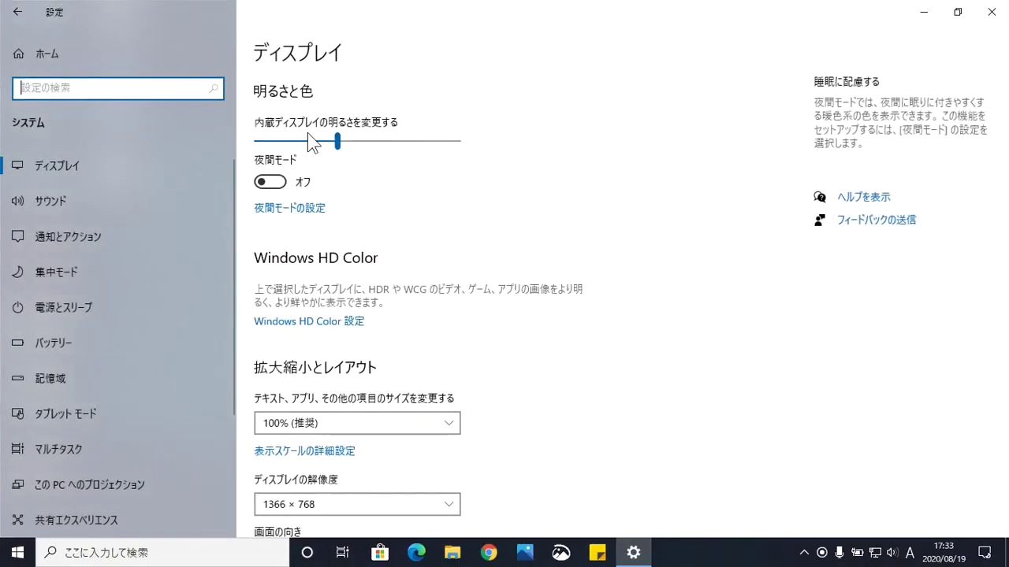
{"action": "left_click", "coordinate": [80, 242]}
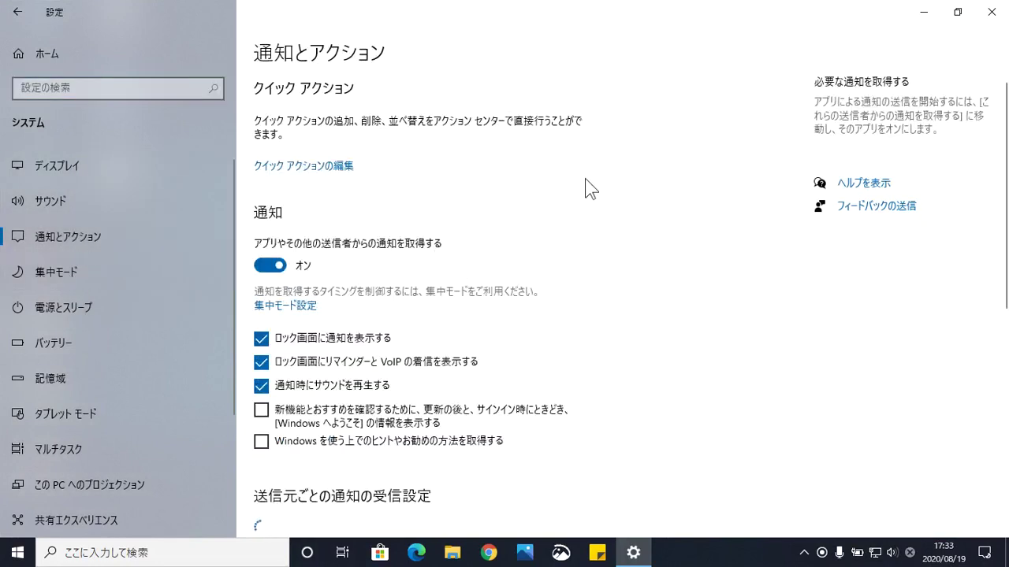
Step: Turn notifications for Google Chrome off and back on in the per-sender notification settings
{"action": "scroll", "coordinate": [624, 205], "scroll_direction": "down", "scroll_amount": 7}
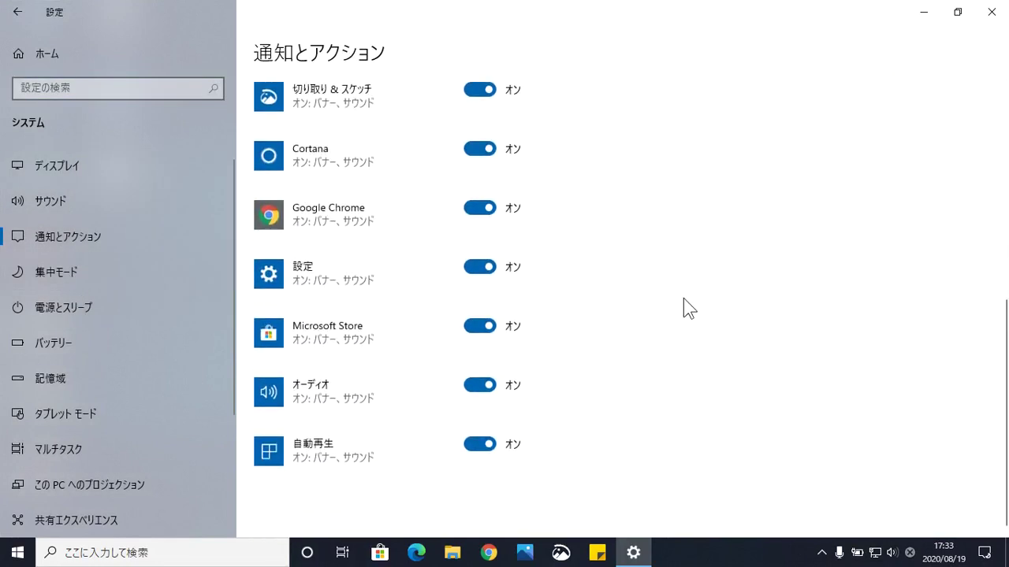
{"action": "scroll", "coordinate": [683, 307], "scroll_direction": "up", "scroll_amount": 2}
{"action": "scroll", "coordinate": [678, 315], "scroll_direction": "down", "scroll_amount": 2}
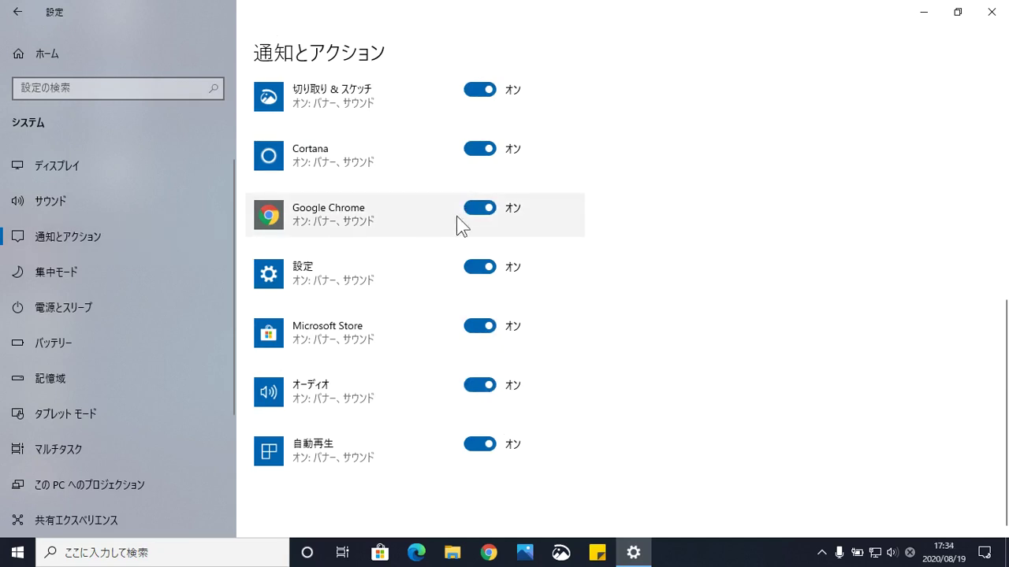
{"action": "left_click", "coordinate": [477, 211]}
{"action": "left_click", "coordinate": [482, 211]}
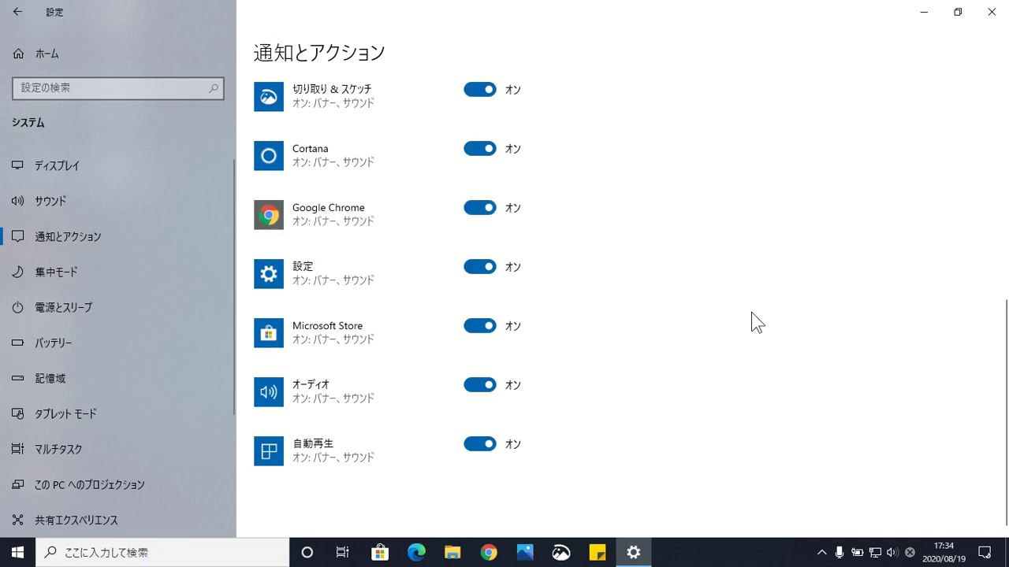
Step: Examine the general notification options and the on/off settings of each sender on the 通知とアクション page
{"action": "scroll", "coordinate": [745, 322], "scroll_direction": "up", "scroll_amount": 2}
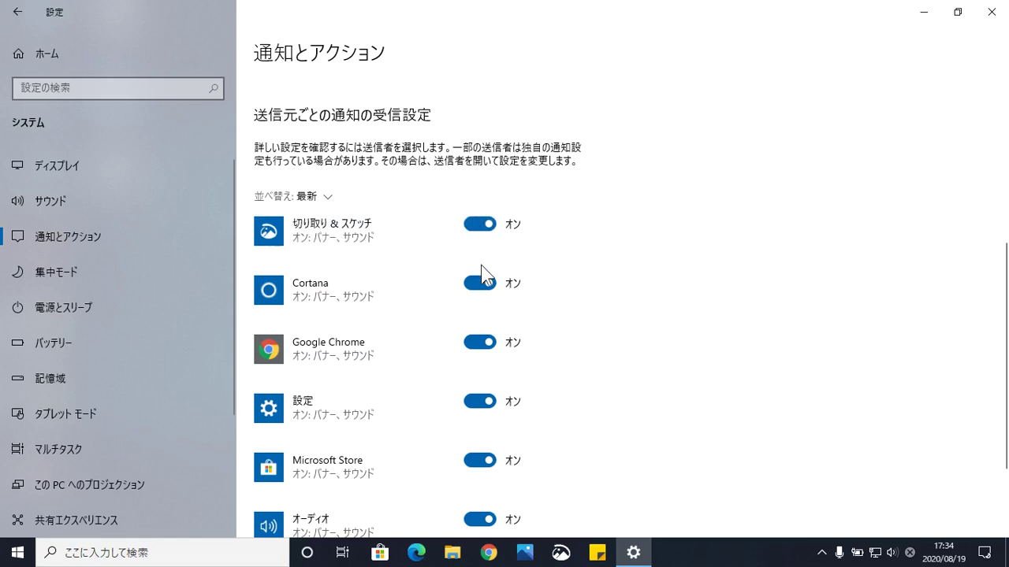
{"action": "scroll", "coordinate": [522, 402], "scroll_direction": "down", "scroll_amount": 2}
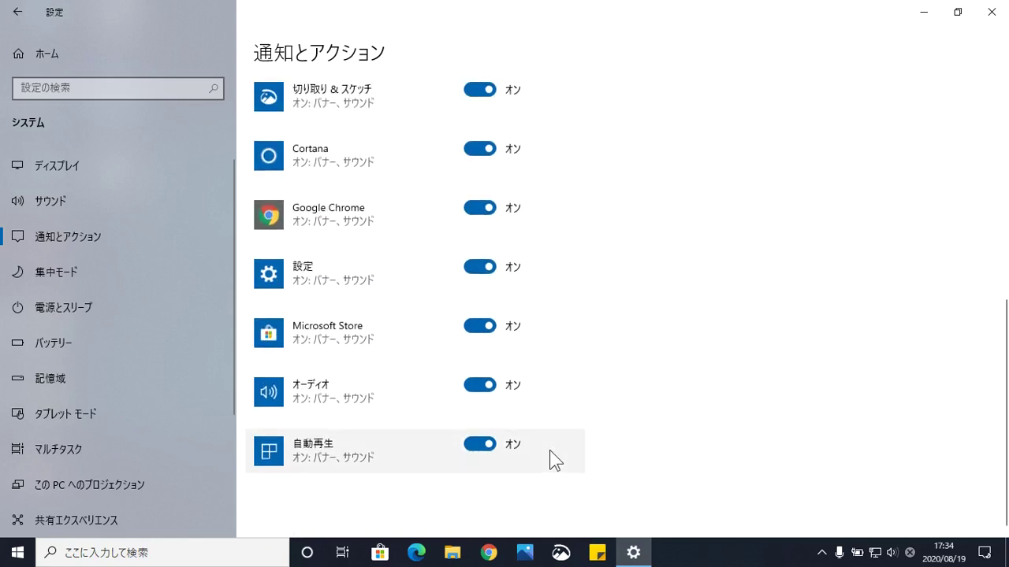
{"action": "scroll", "coordinate": [597, 394], "scroll_direction": "up", "scroll_amount": 4}
{"action": "scroll", "coordinate": [599, 392], "scroll_direction": "up", "scroll_amount": 4}
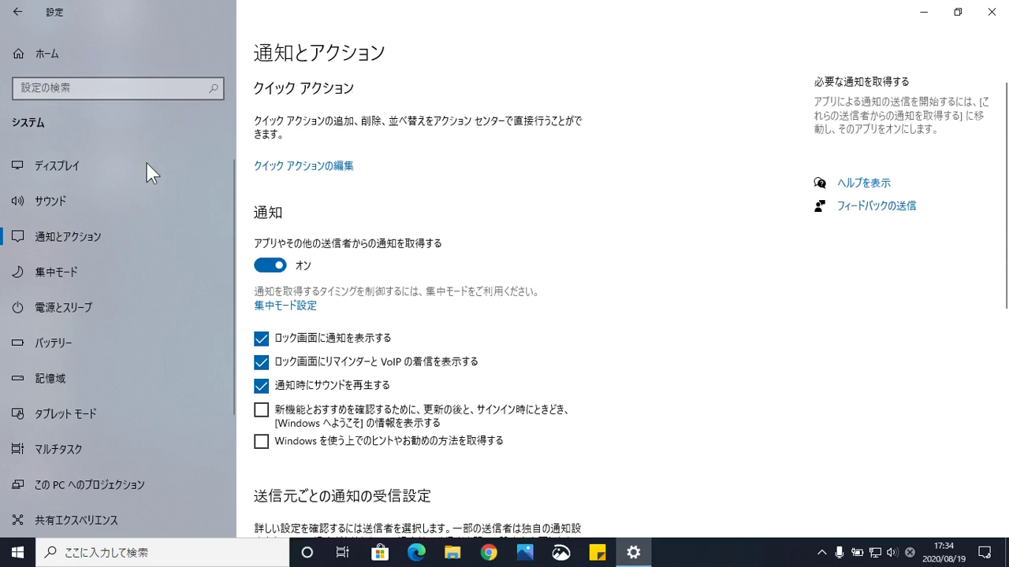
{"action": "scroll", "coordinate": [568, 190], "scroll_direction": "down", "scroll_amount": 2}
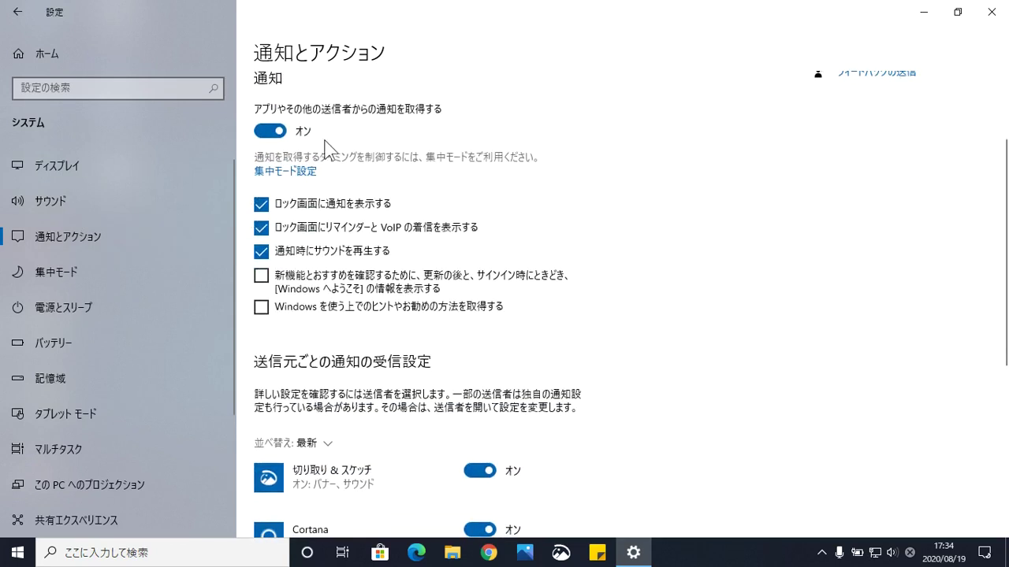
{"action": "scroll", "coordinate": [543, 268], "scroll_direction": "down", "scroll_amount": 5}
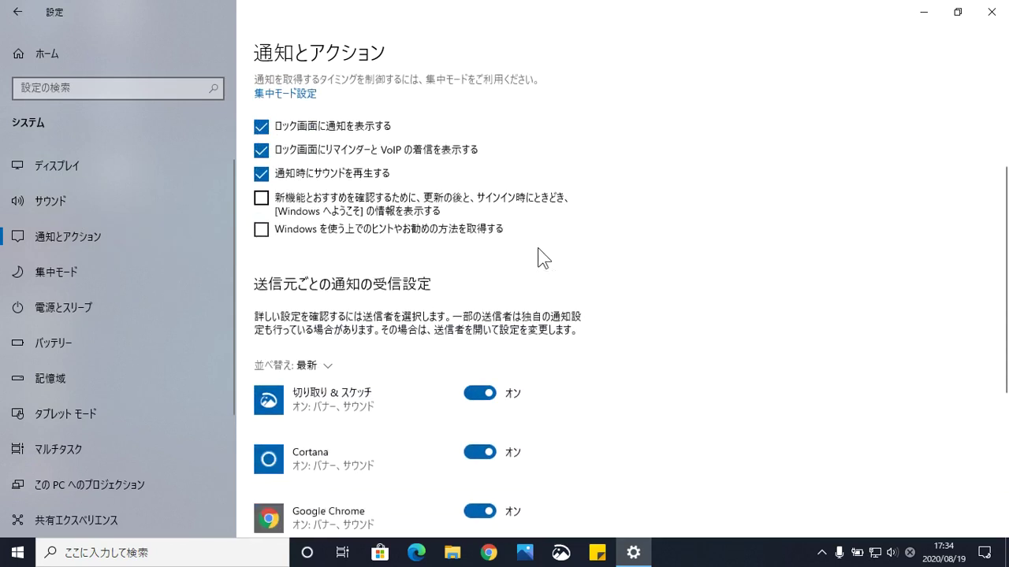
{"action": "scroll", "coordinate": [550, 285], "scroll_direction": "up", "scroll_amount": 3}
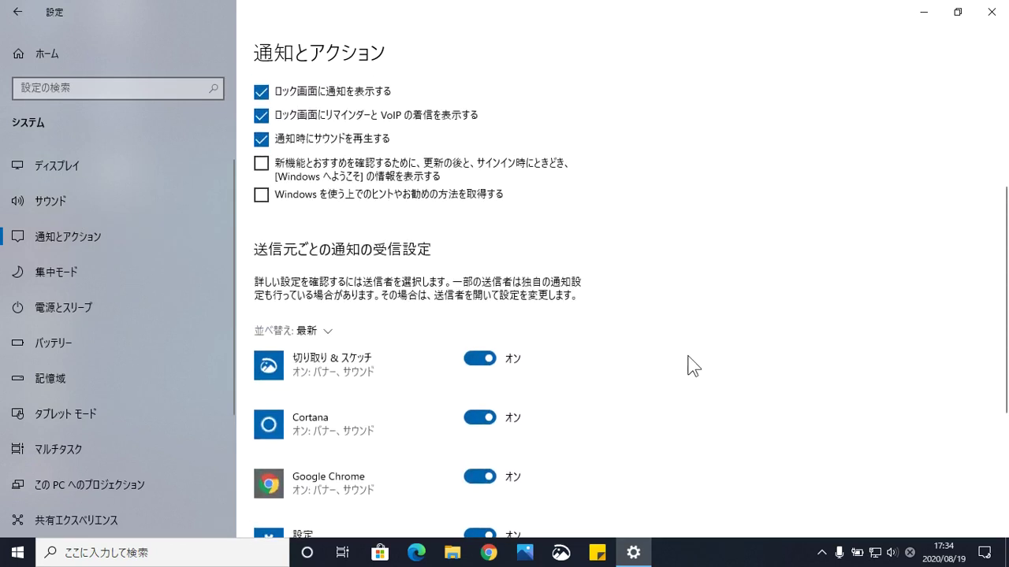
Step: Capture a rectangular snip of the 通知とアクション options and sender list, and open it from its notification for markup
{"action": "left_click", "coordinate": [985, 552]}
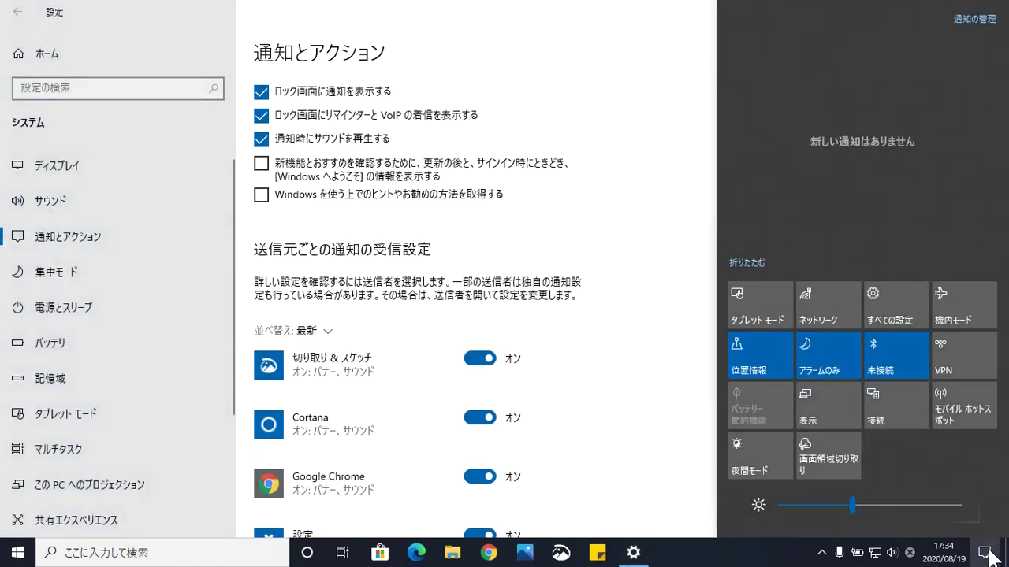
{"action": "left_click", "coordinate": [837, 470]}
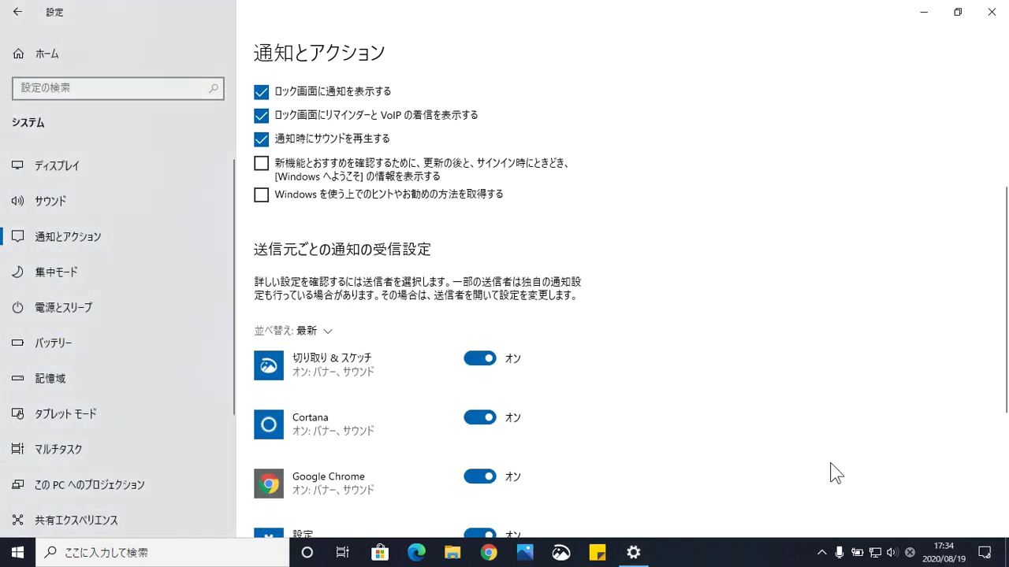
{"action": "left_click_drag", "start_coordinate": [204, 44], "coordinate": [628, 508]}
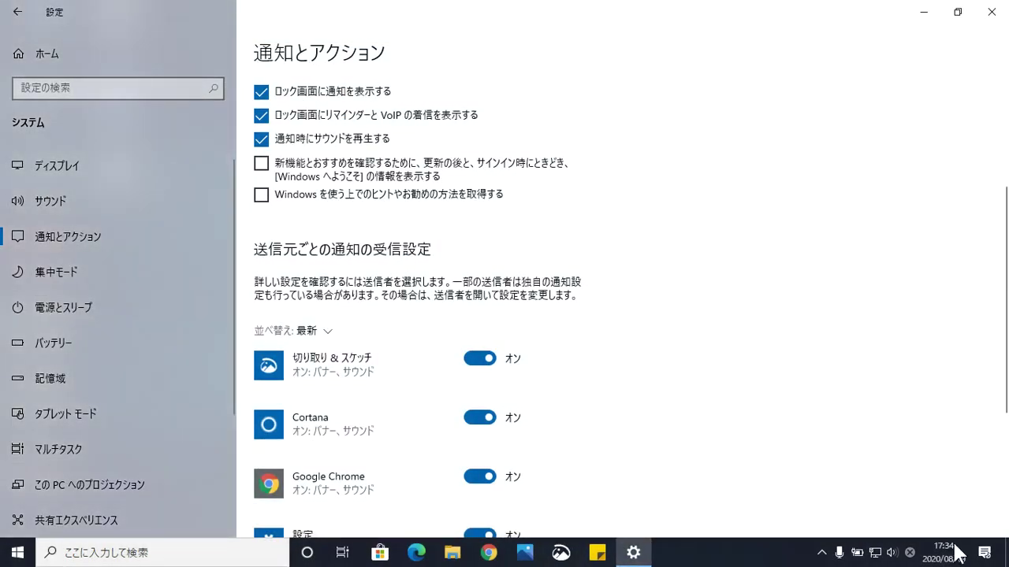
{"action": "left_click", "coordinate": [984, 552]}
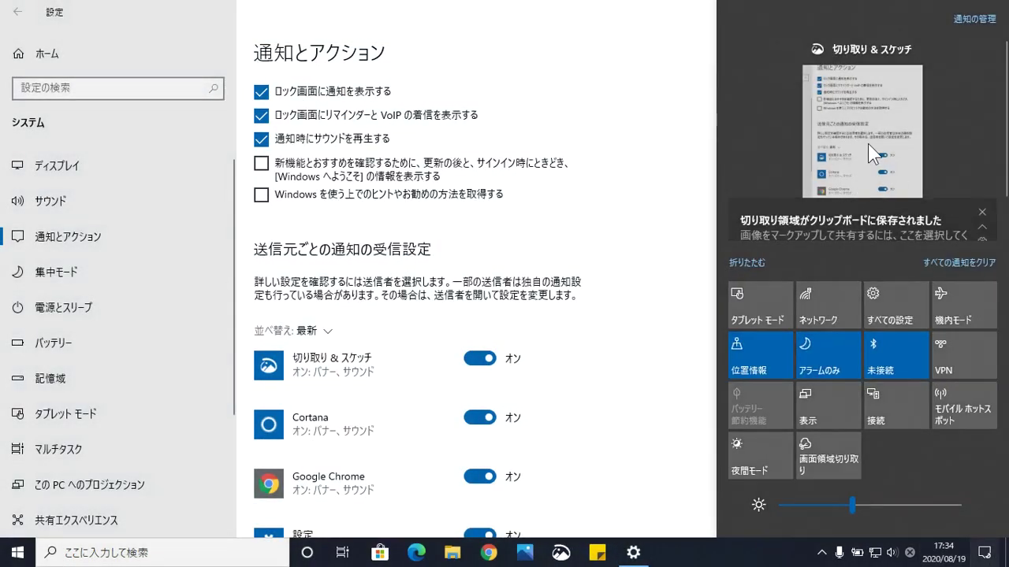
{"action": "left_click", "coordinate": [867, 142]}
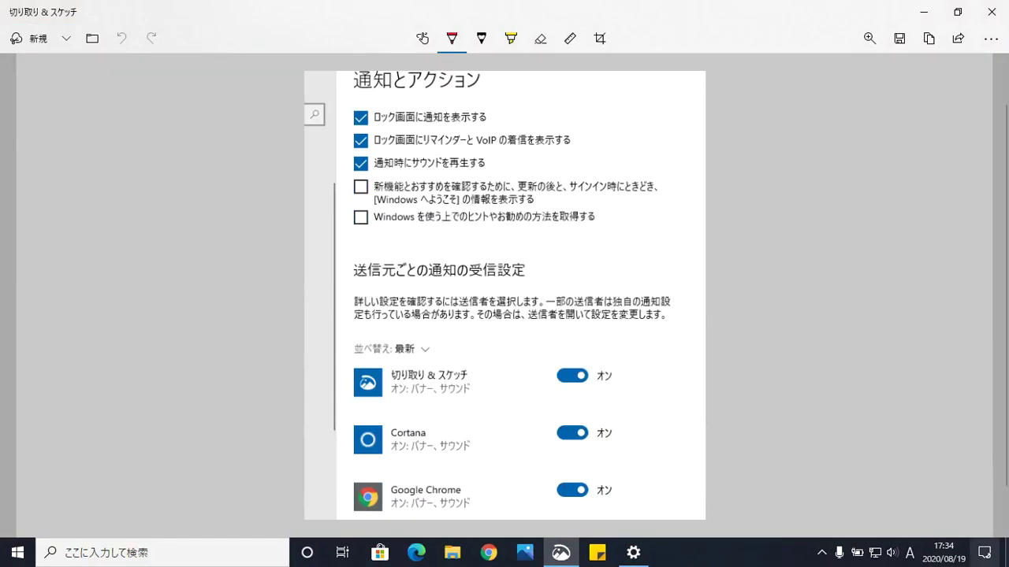
{"action": "left_click", "coordinate": [984, 553]}
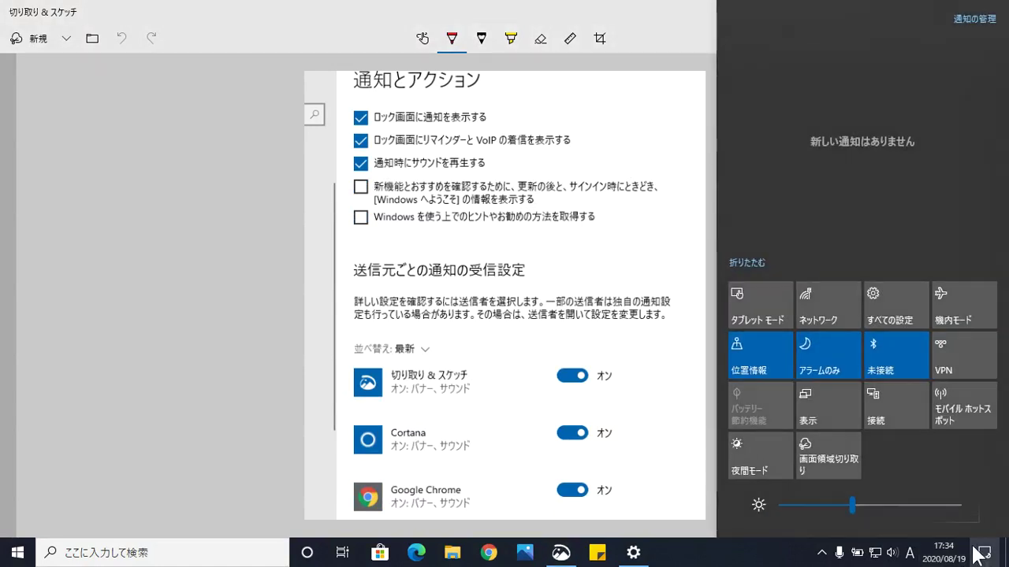
{"action": "left_click", "coordinate": [839, 461]}
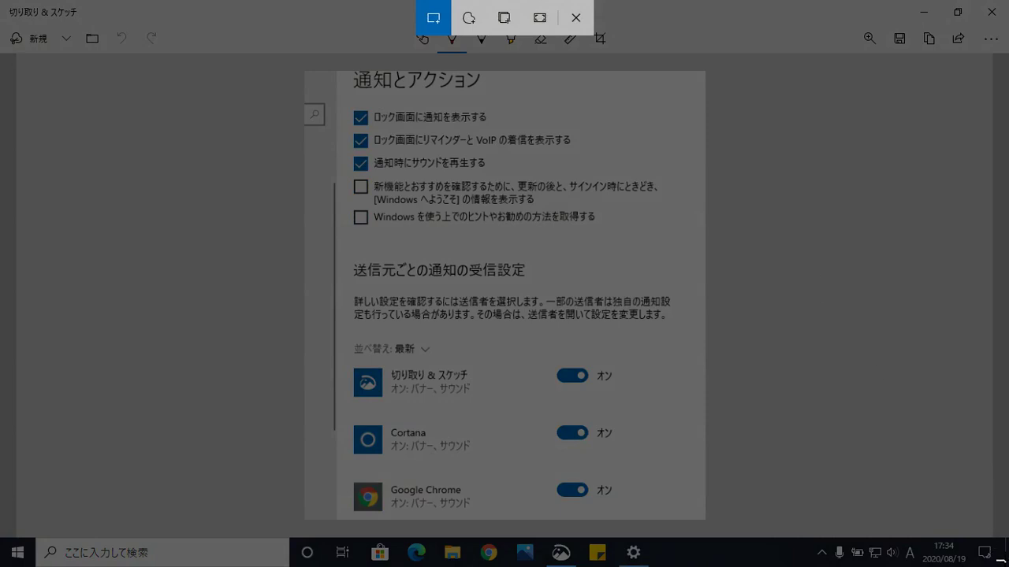
{"action": "key", "text": "Escape"}
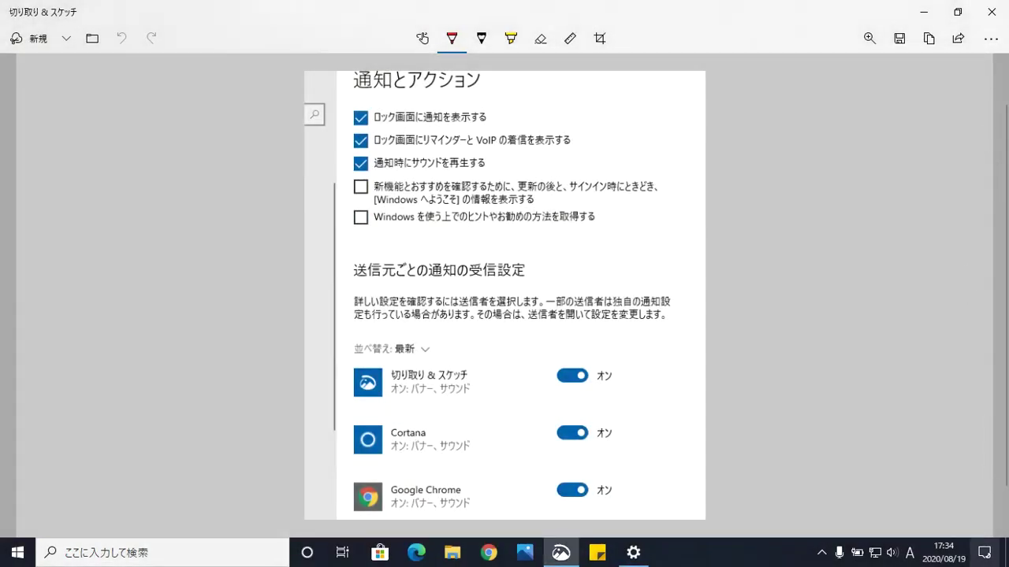
Step: Start a new screen snip in rectangular mode from Action Center with the opened snip on screen
{"action": "left_click", "coordinate": [985, 552]}
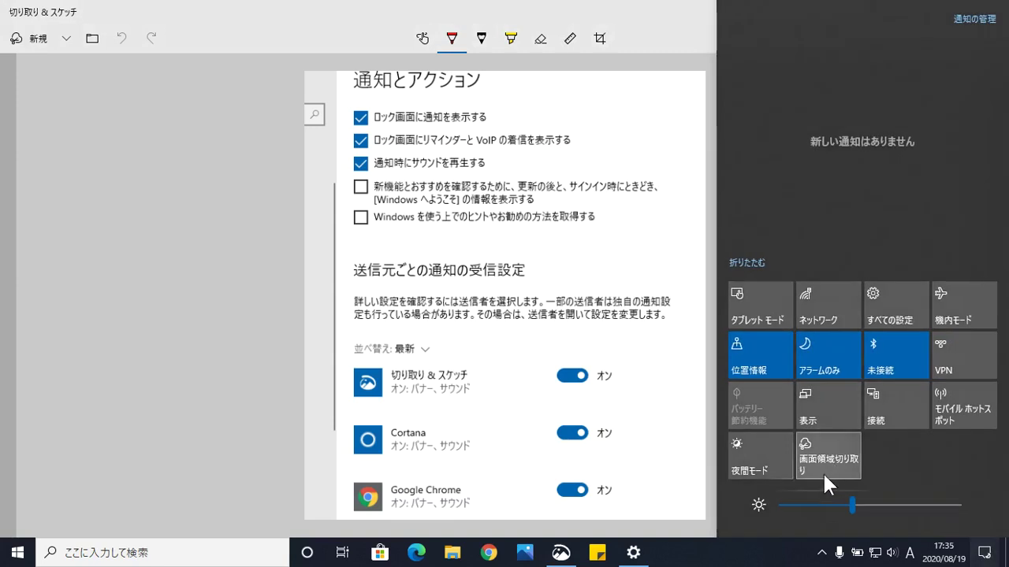
{"action": "left_click", "coordinate": [829, 466]}
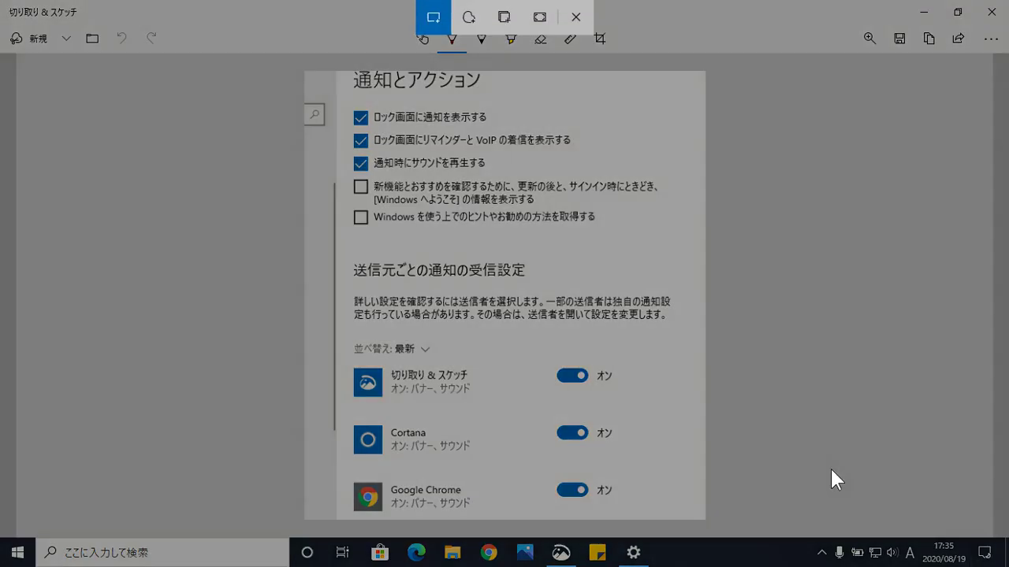